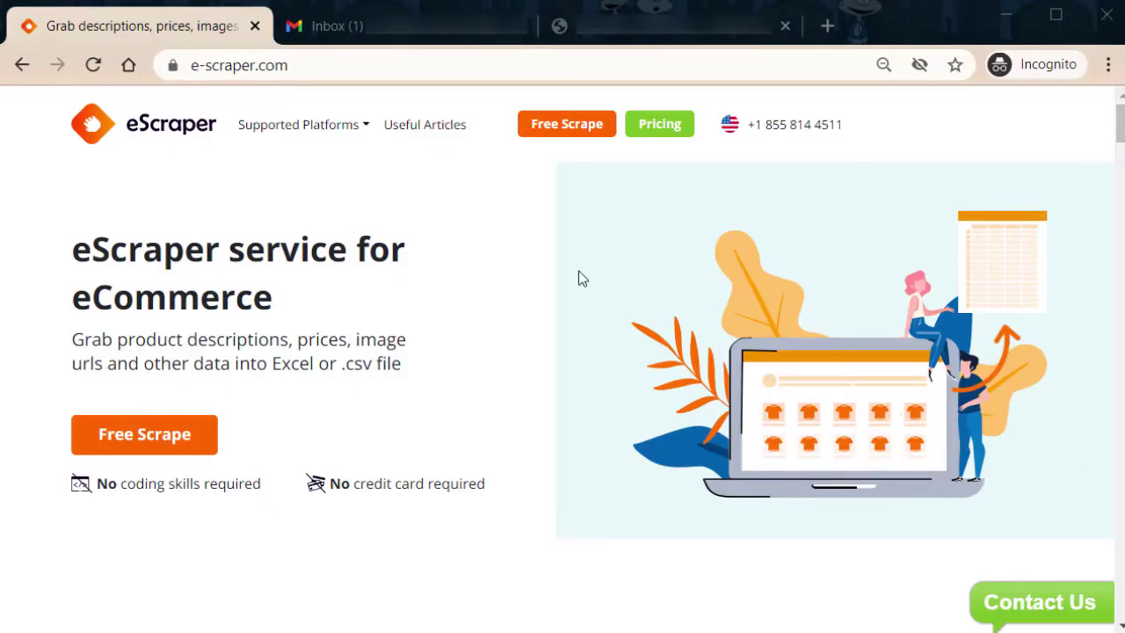
Step: Open the free scrape request form on the WooCommerce supported-platform page
click(364, 132)
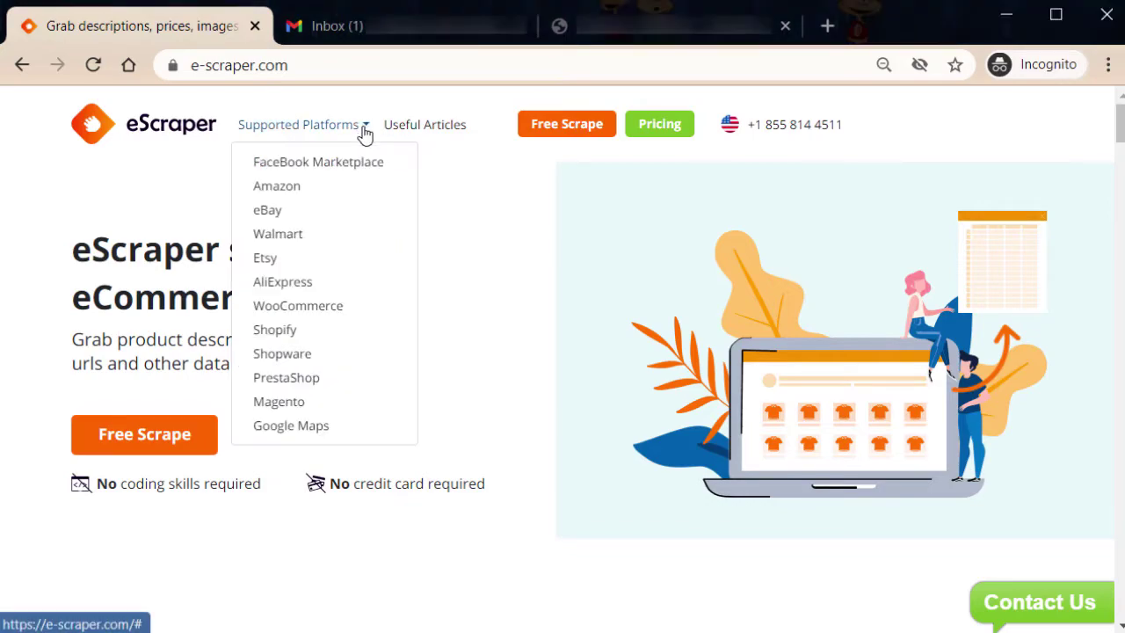
click(337, 317)
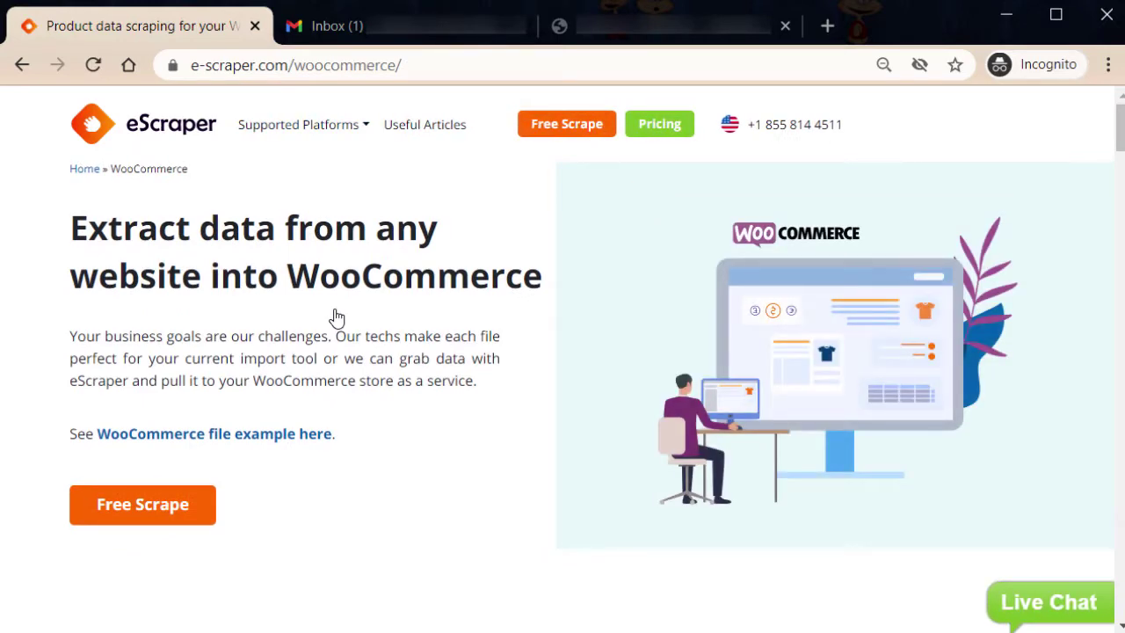
click(583, 132)
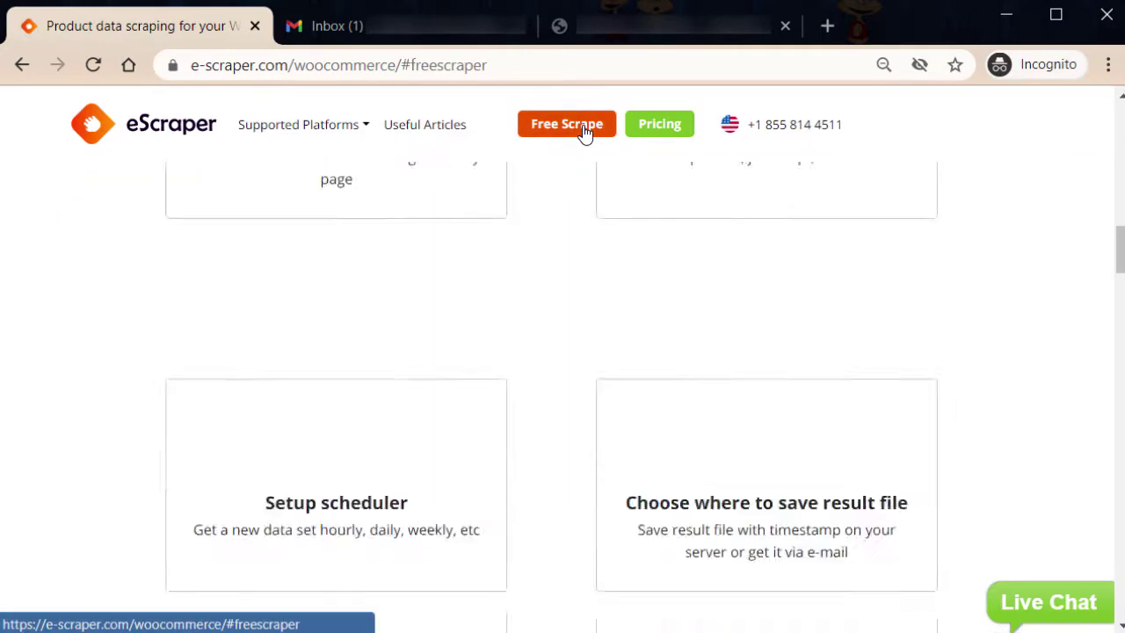
Step: Enter chewy.com as the site to scrape and "all" as the fields to scrape
click(846, 277)
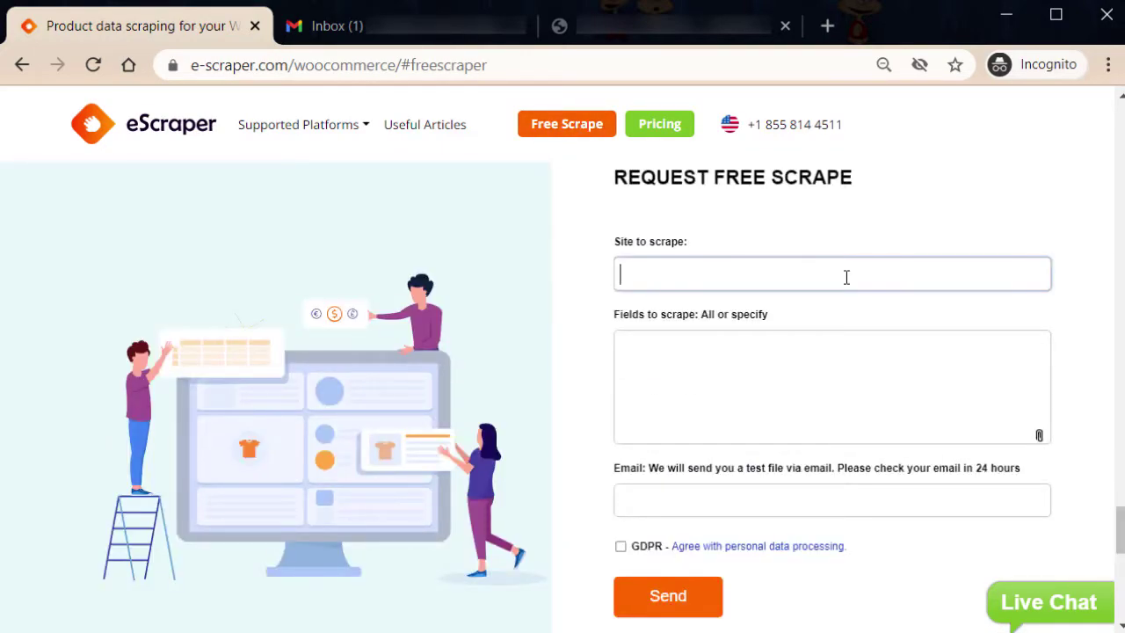
text(chewy.com)
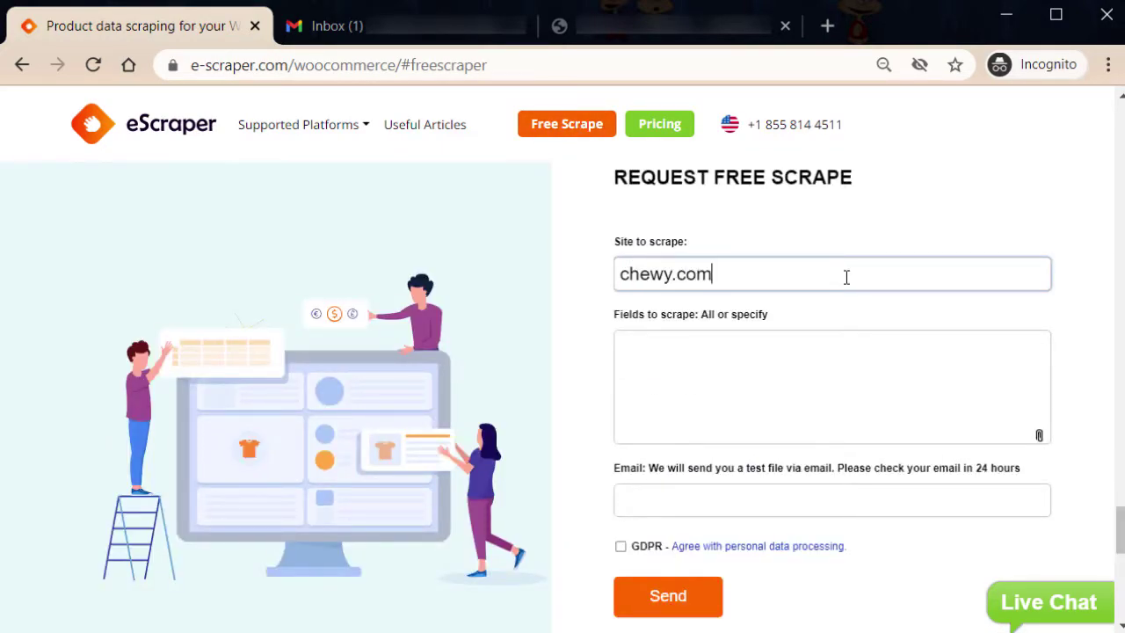
click(763, 405)
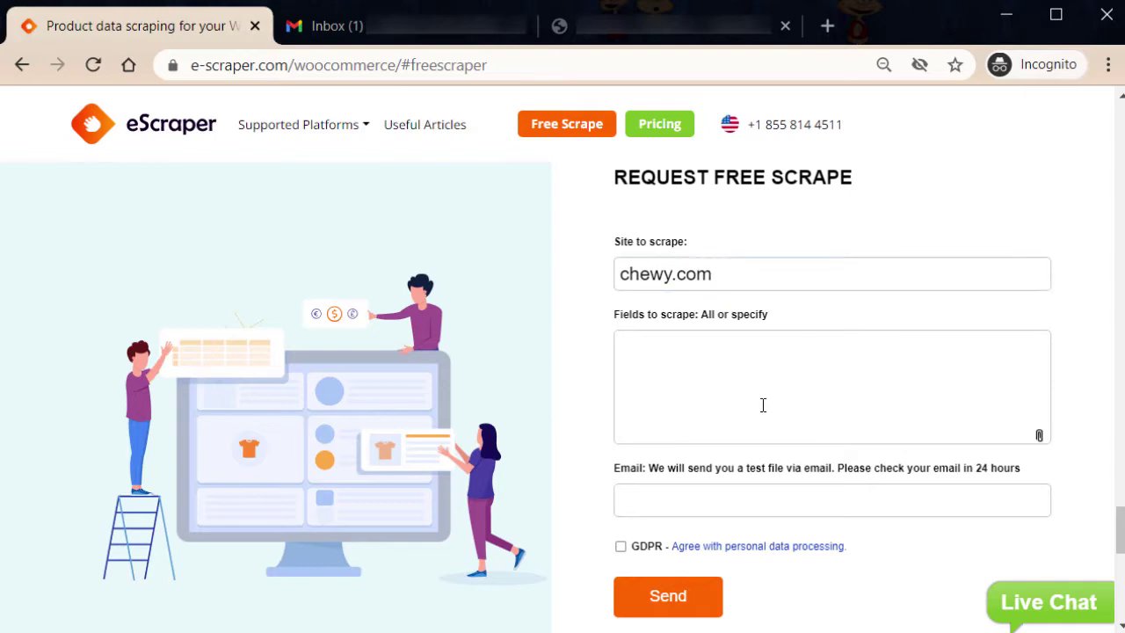
text(product name, price, etc)
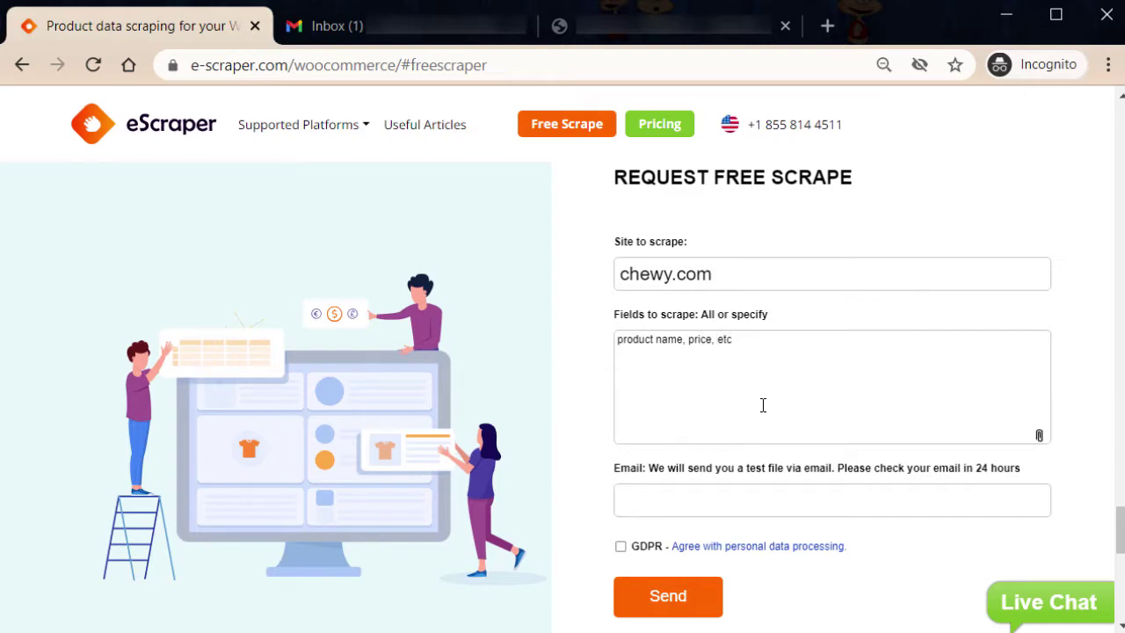
key(ctrl+a)
text(a)
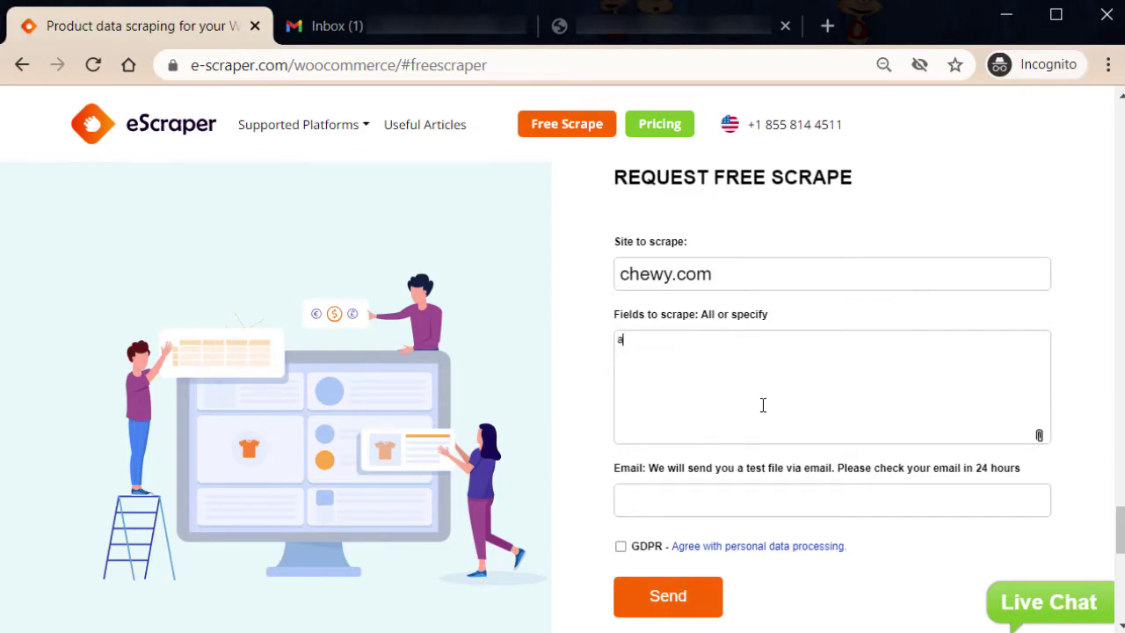
text(ll)
Step: Enter the contact e-mail, agree to the GDPR personal data processing and send the scrape request
click(702, 496)
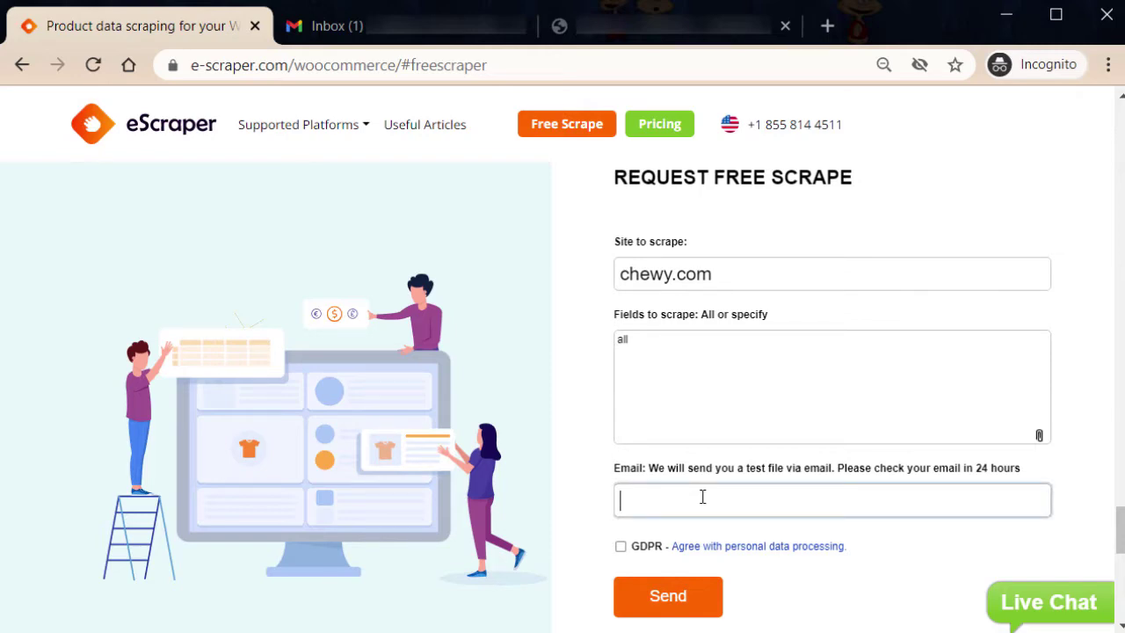
text(youremail@gmail.com)
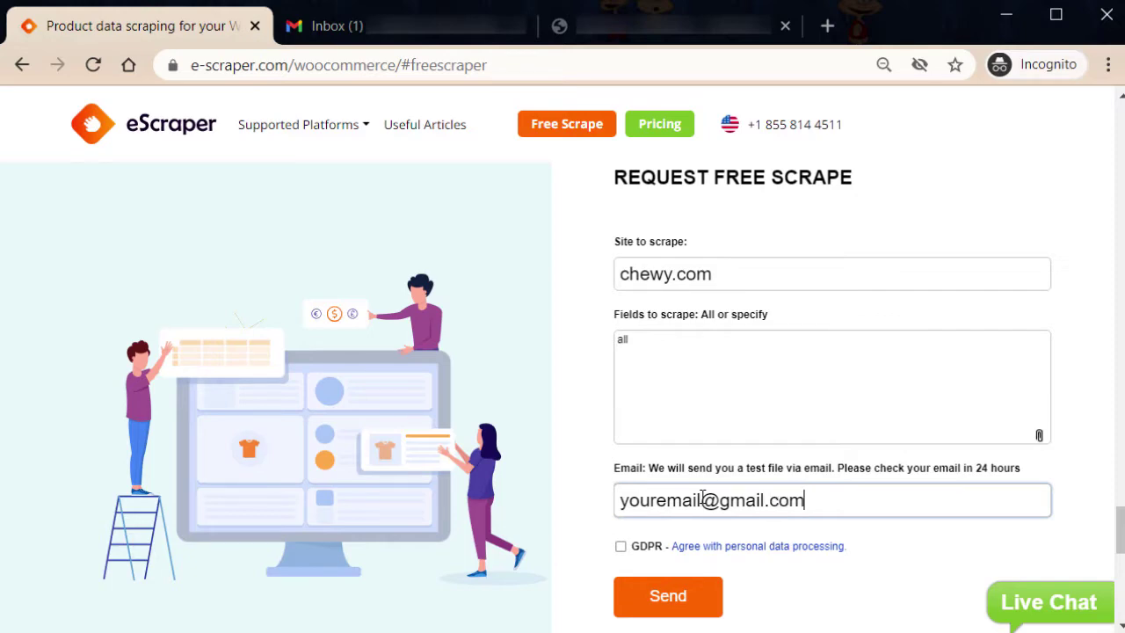
click(622, 546)
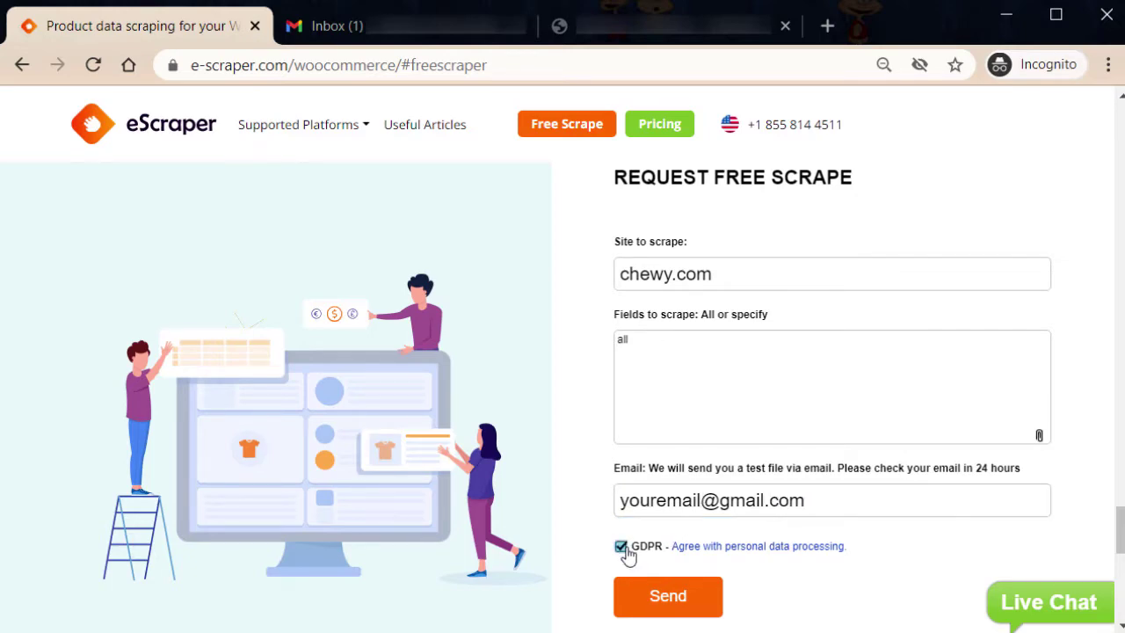
click(661, 597)
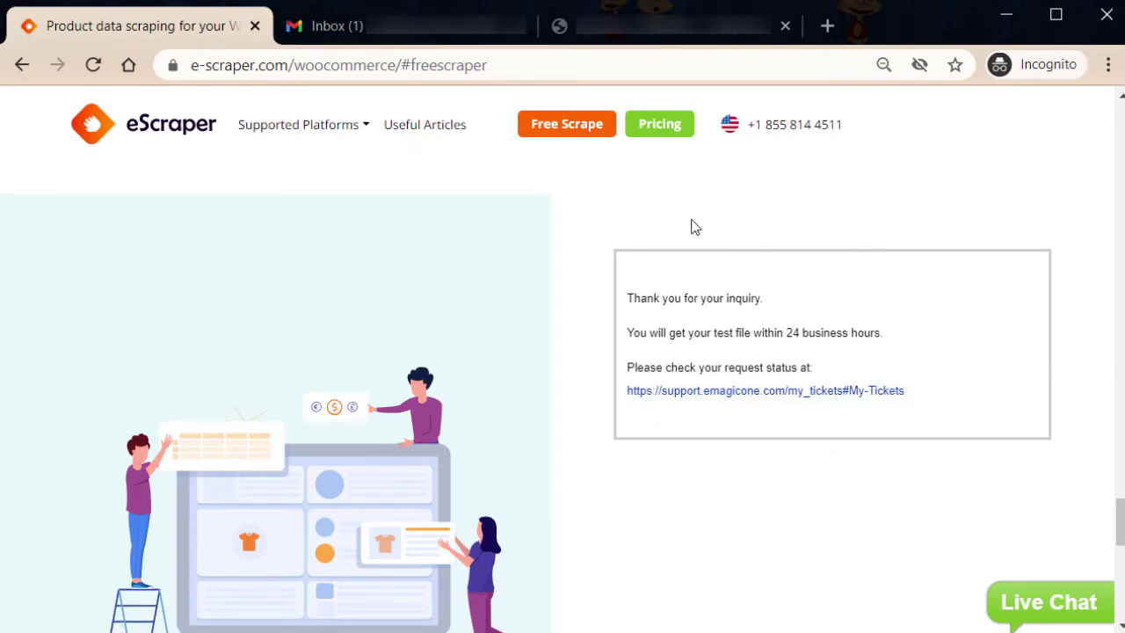
Step: Switch to Gmail, open the eScraper message about chewy.com and read its one-time scraping prices
click(364, 31)
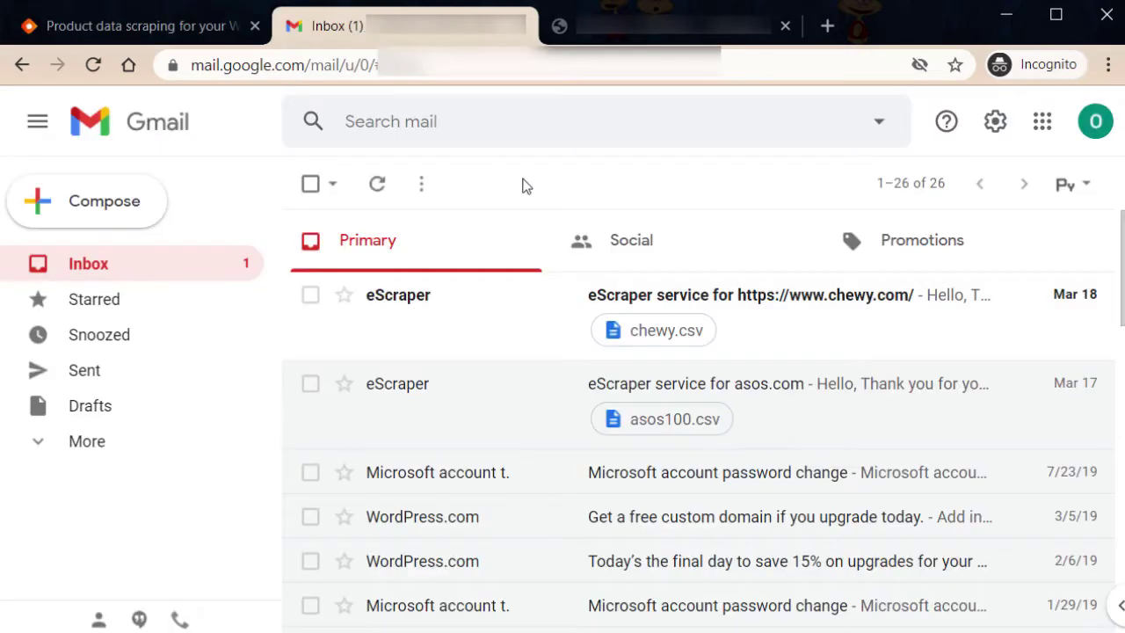
click(783, 311)
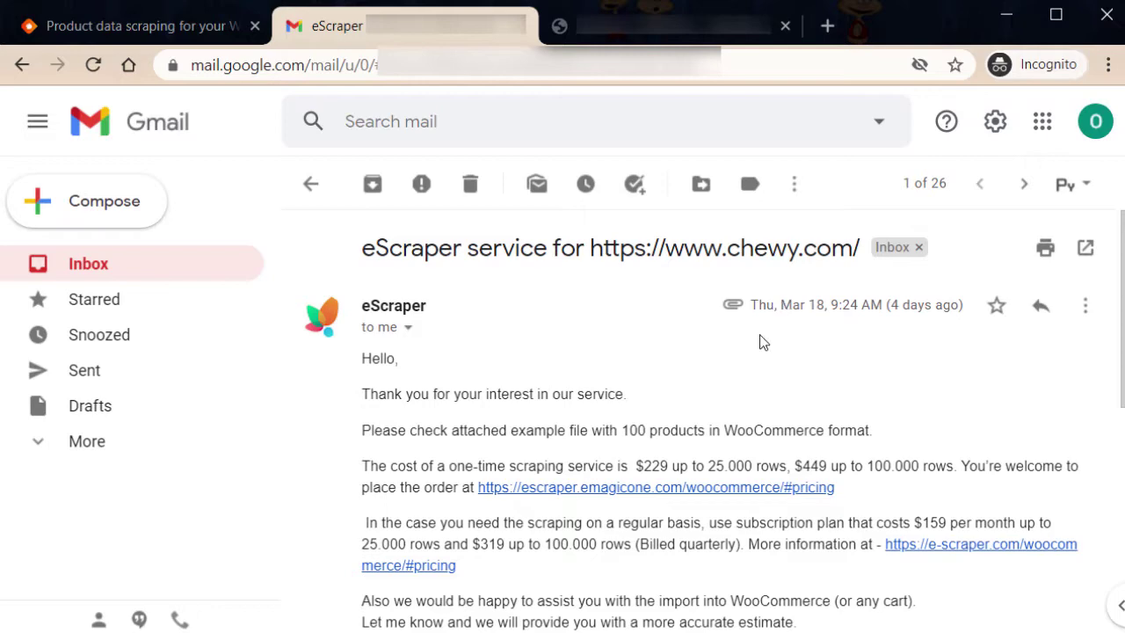
scroll(717, 422, down, 2)
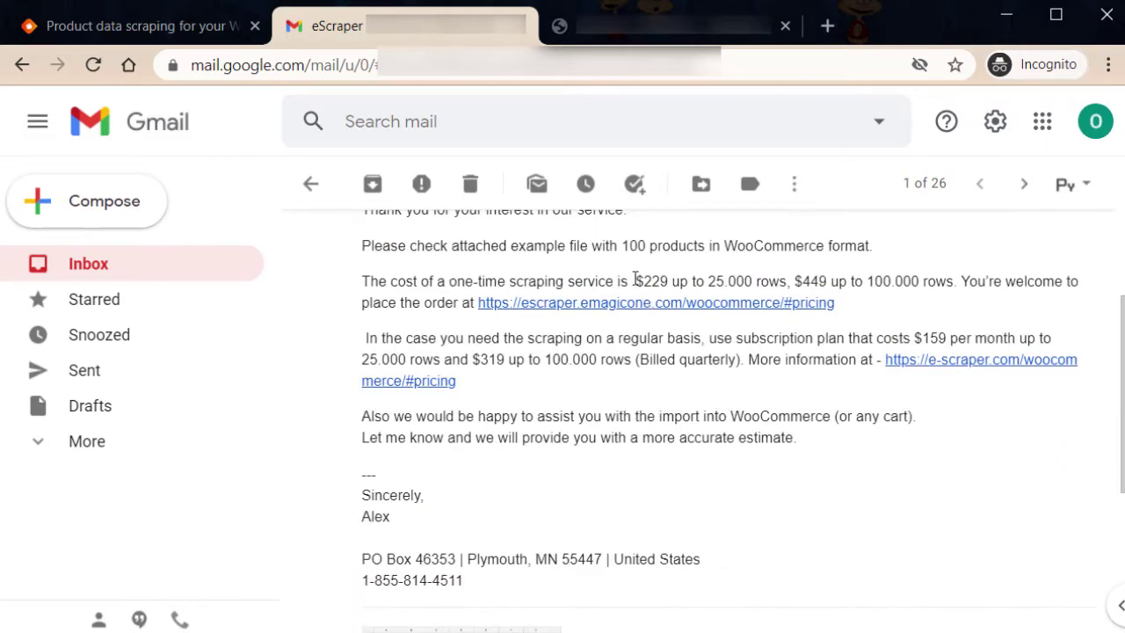
drag(634, 281, 857, 322)
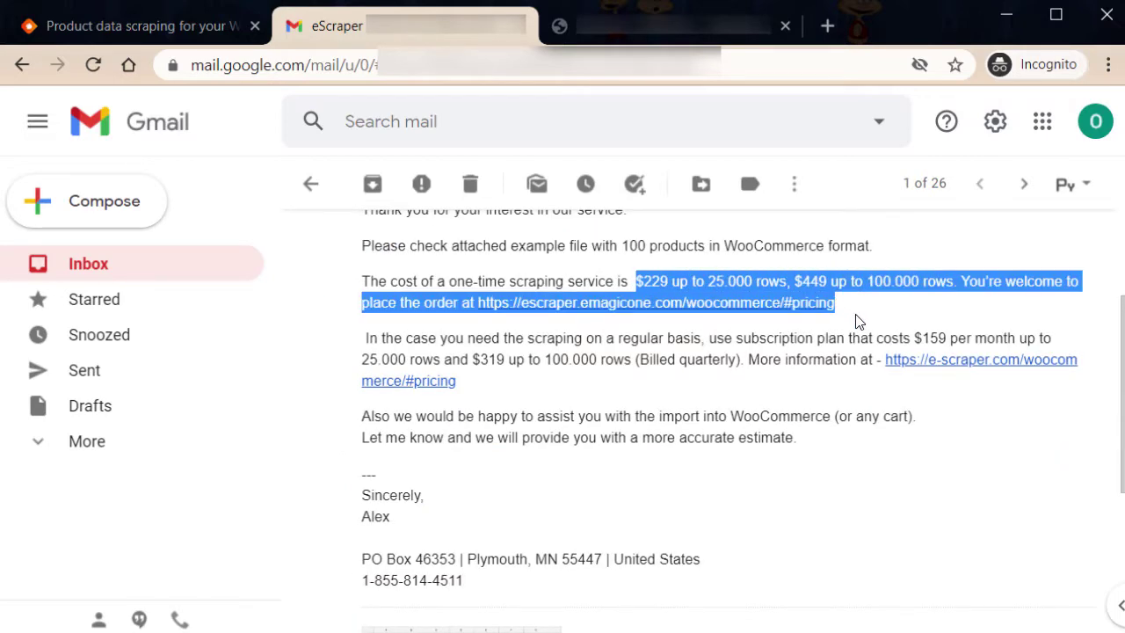
click(915, 328)
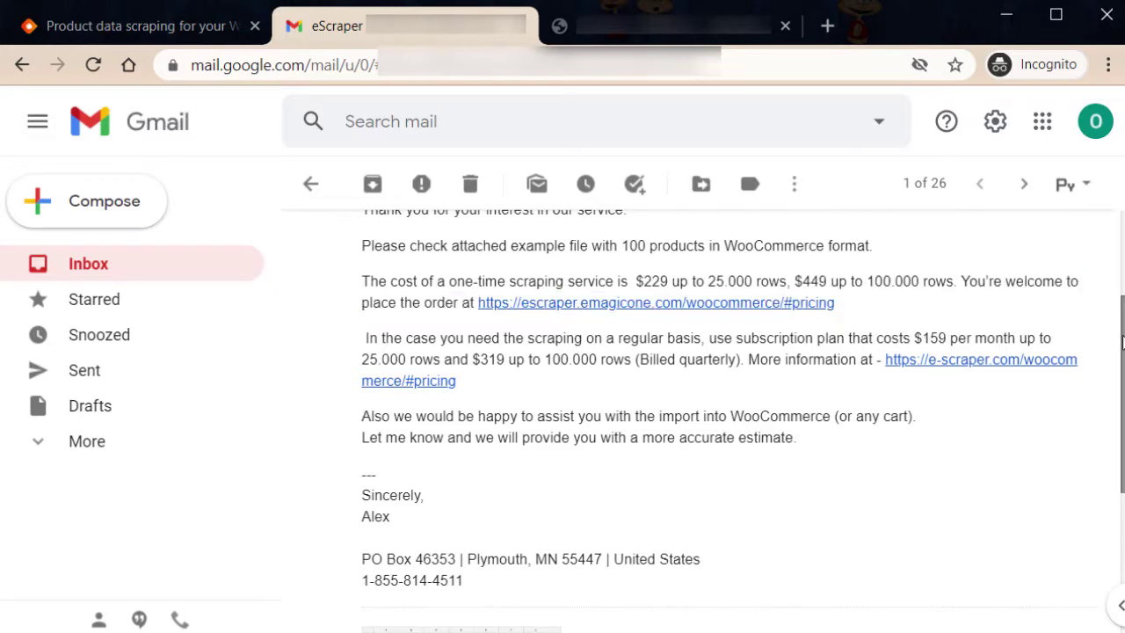
Step: Download the attached chewy.csv from the eScraper message and open it in LibreOffice Calc
scroll(1121, 444, down, 2)
scroll(1121, 444, down, 1)
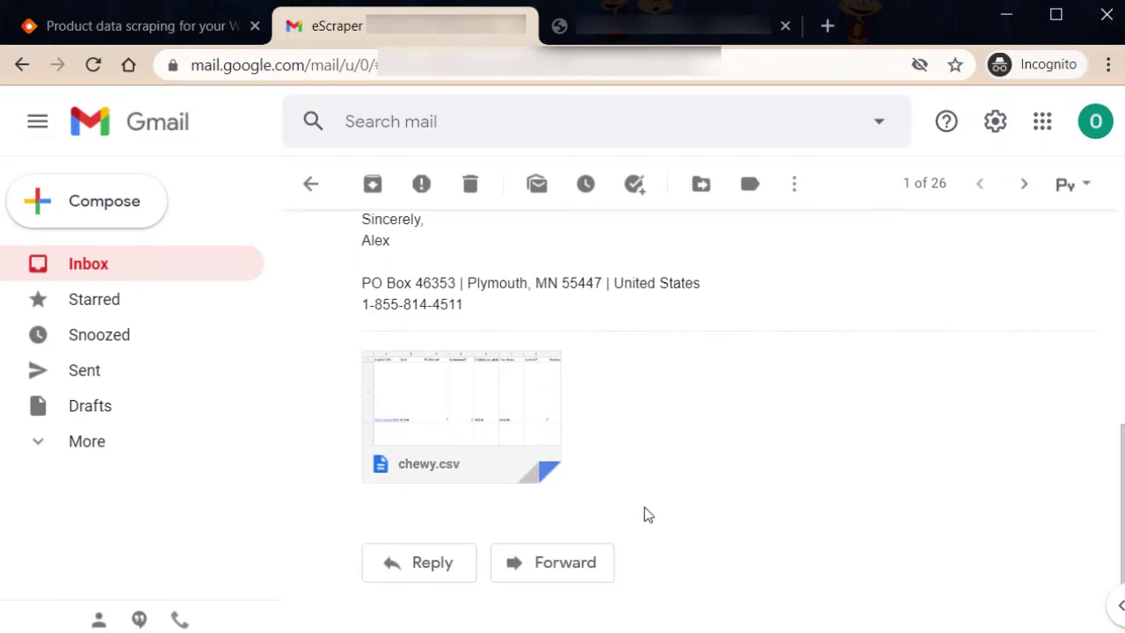
mouse_move(477, 442)
click(412, 454)
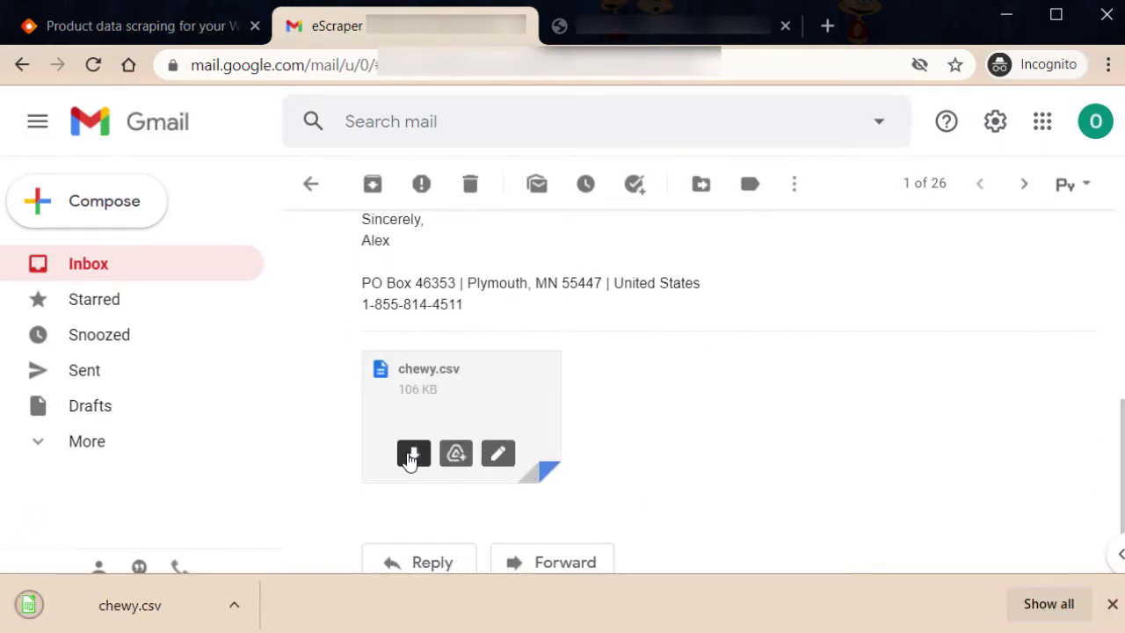
click(198, 611)
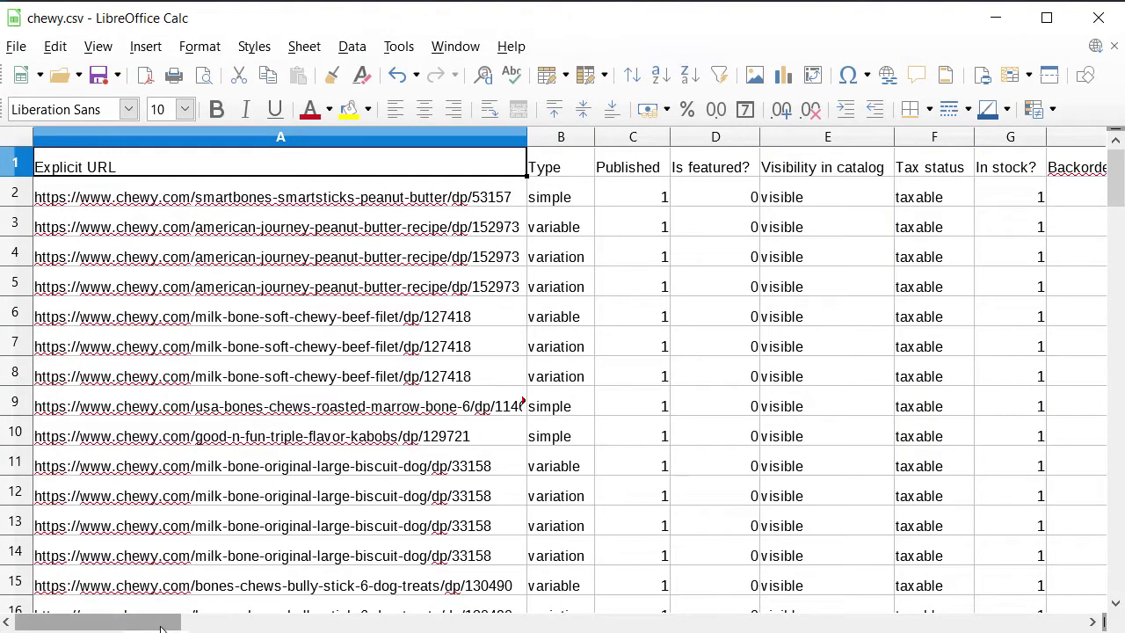
Step: Examine the product columns of chewy.csv from Explicit URL to the Attribute 5 fields, and close the spreadsheet
drag(149, 626, 944, 612)
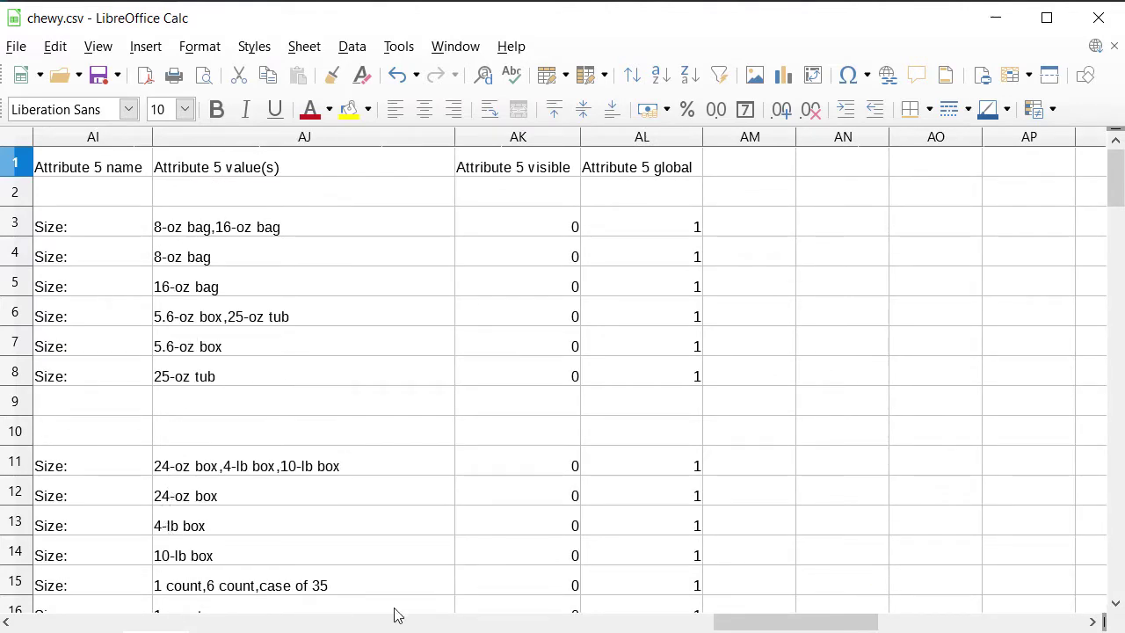
drag(720, 622, 150, 620)
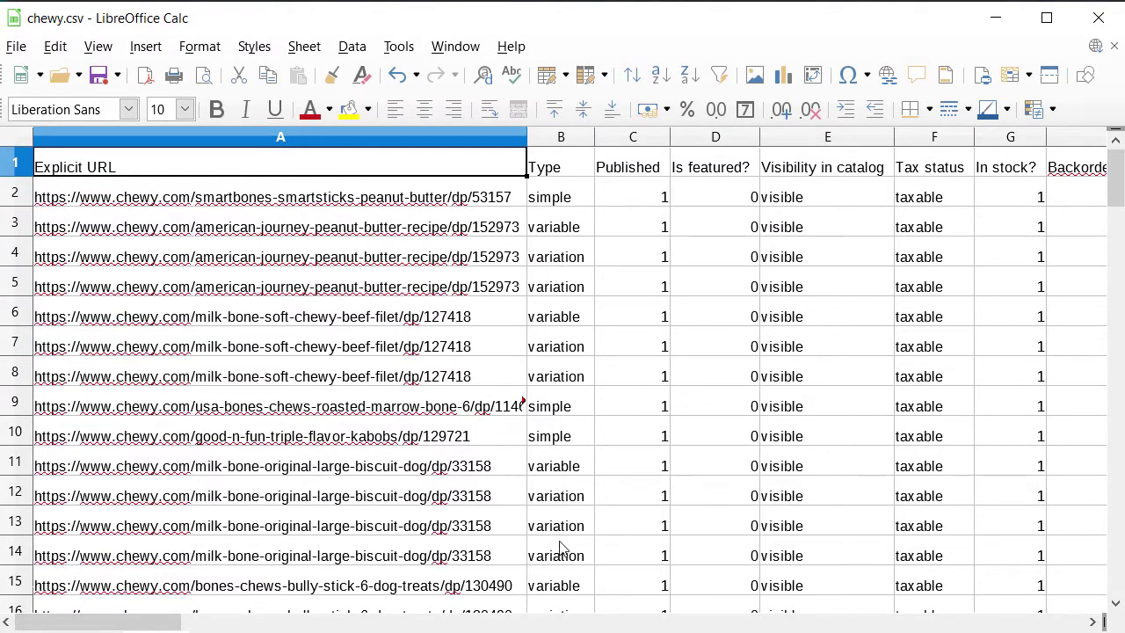
click(1098, 17)
click(654, 400)
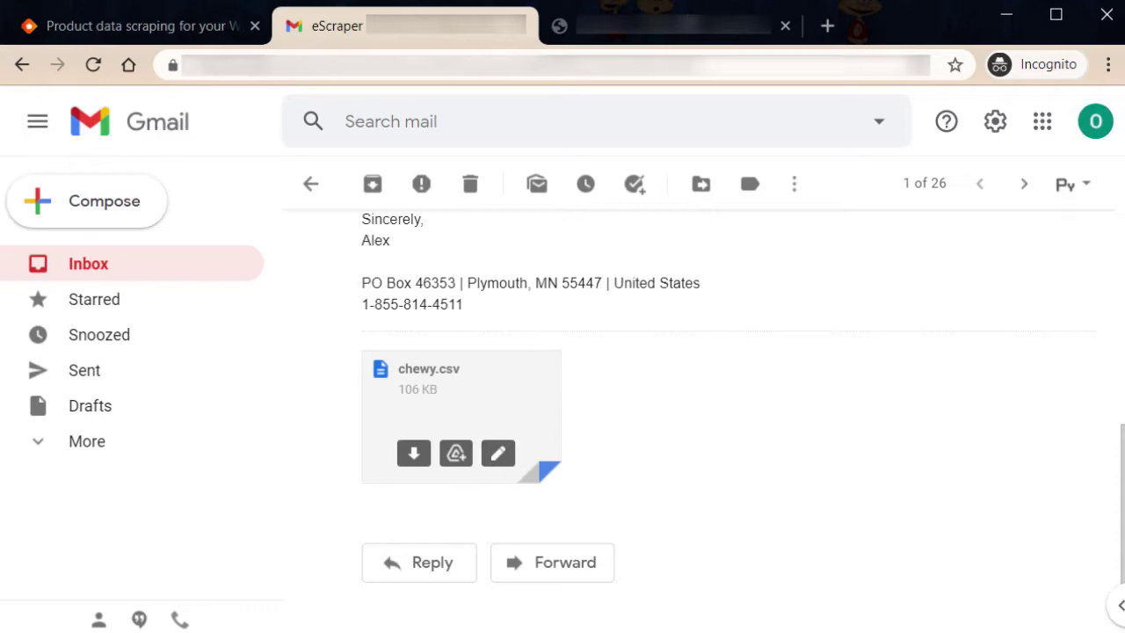
Step: Switch to the WordPress admin site and run the WooCommerce products (CSV) importer
click(685, 35)
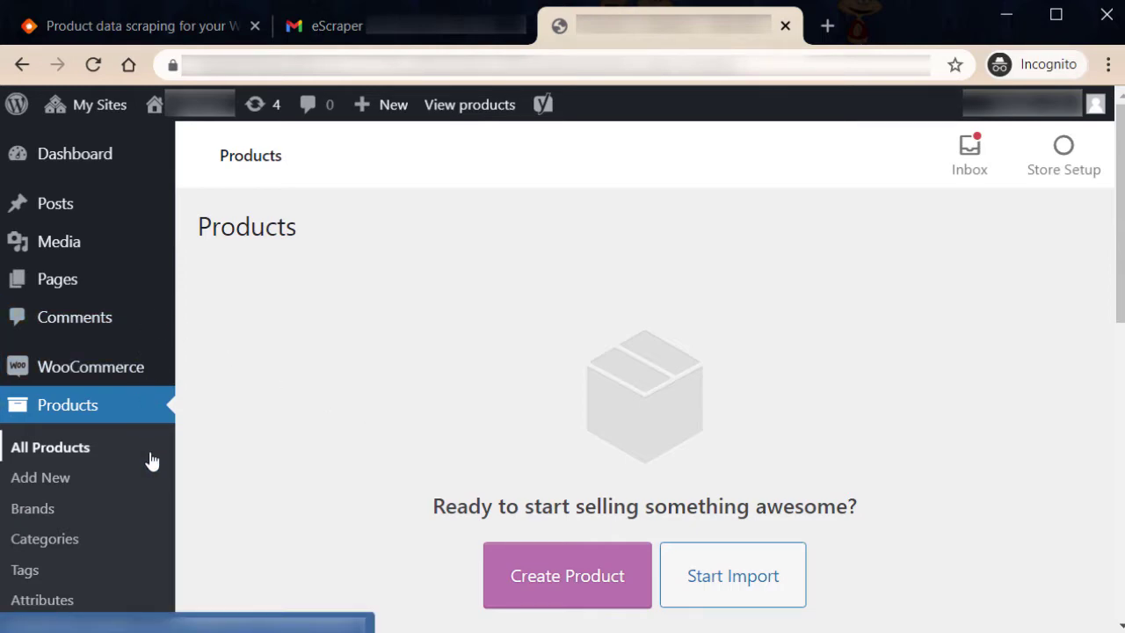
scroll(147, 464, down, 4)
mouse_move(139, 482)
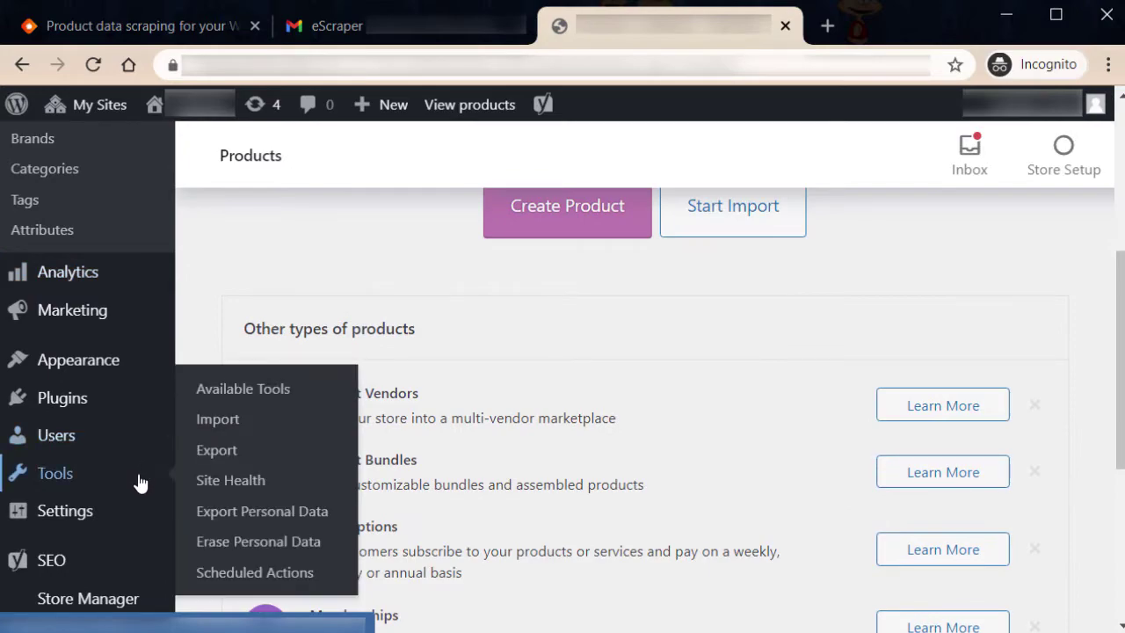
click(239, 422)
scroll(1098, 361, down, 2)
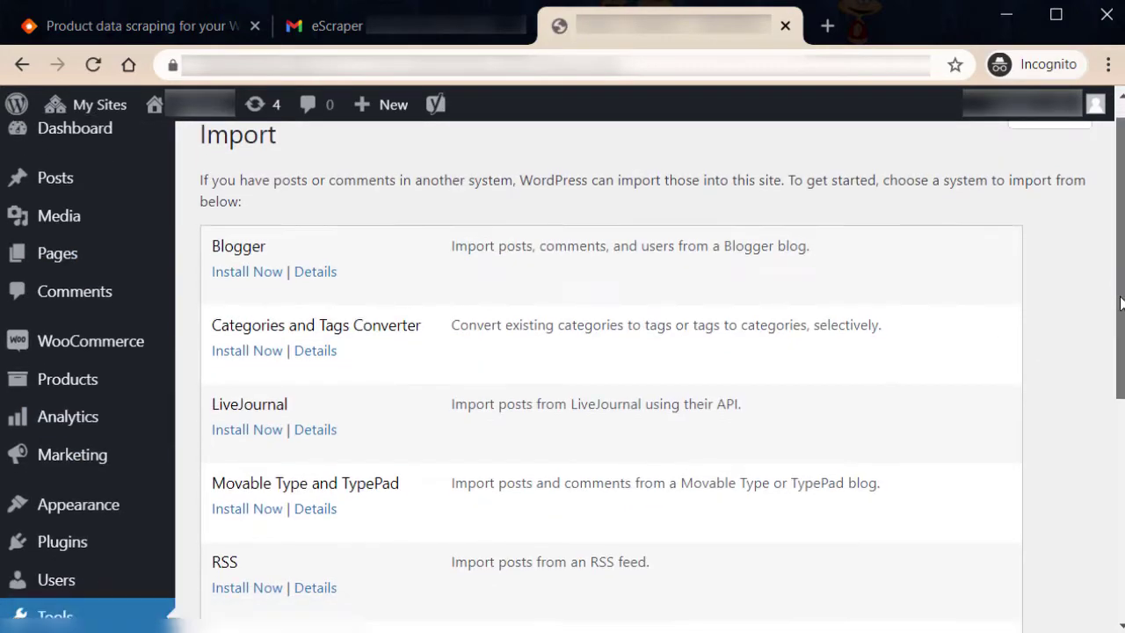
scroll(1105, 391, down, 2)
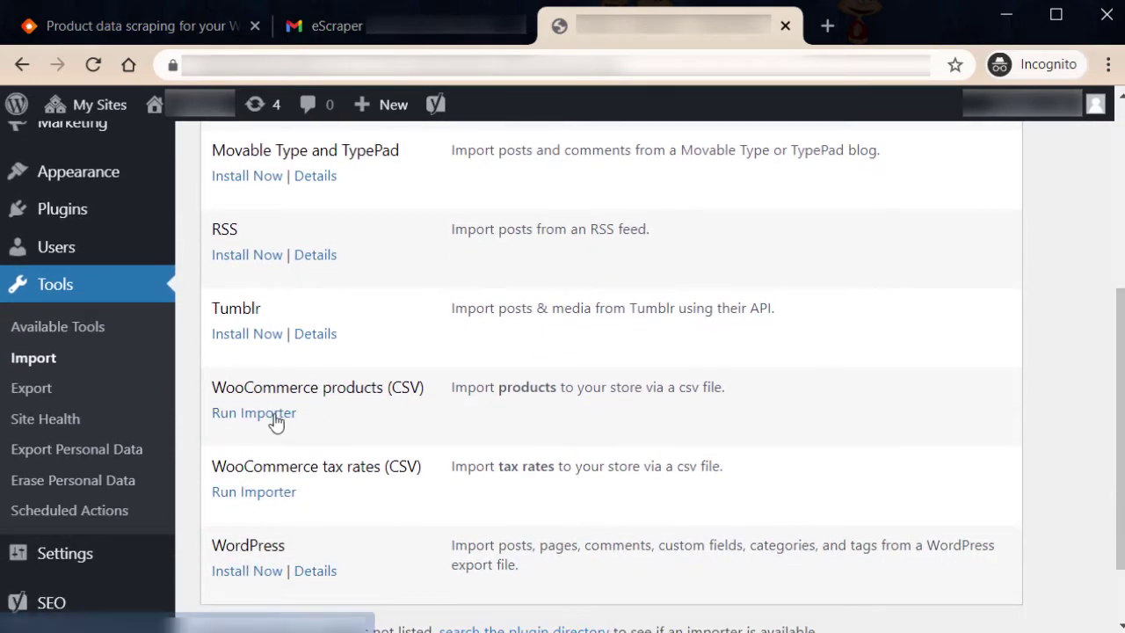
click(275, 419)
Step: Choose chewy.csv from Downloads as the product import file and continue to the column mapping
scroll(275, 420, down, 2)
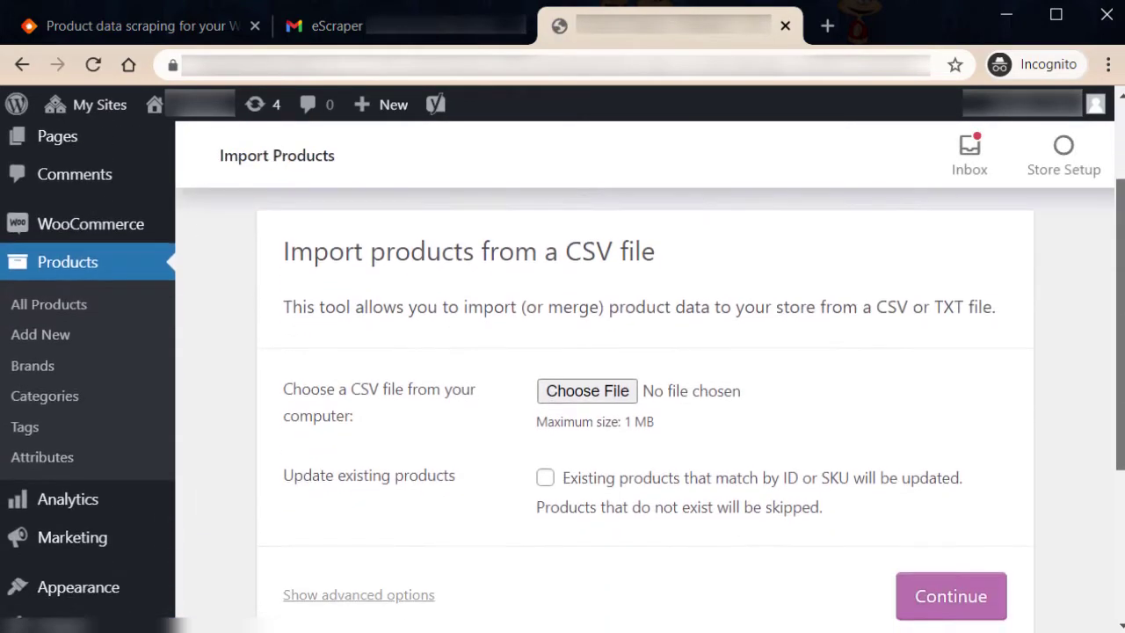
click(586, 374)
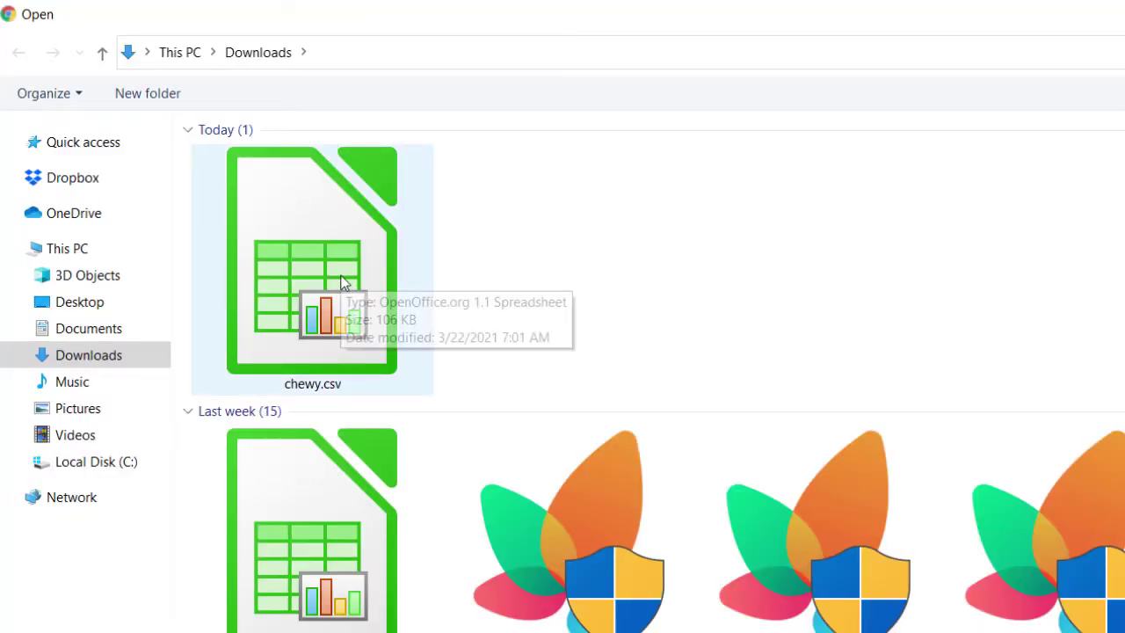
double_click(343, 281)
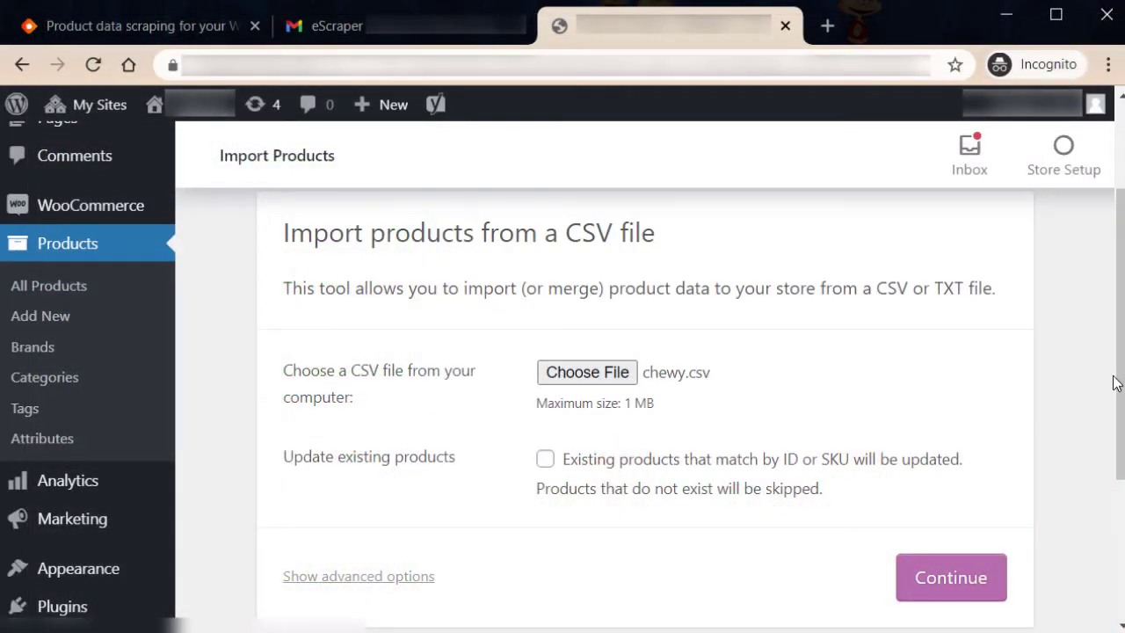
scroll(1112, 381, down, 1)
click(952, 540)
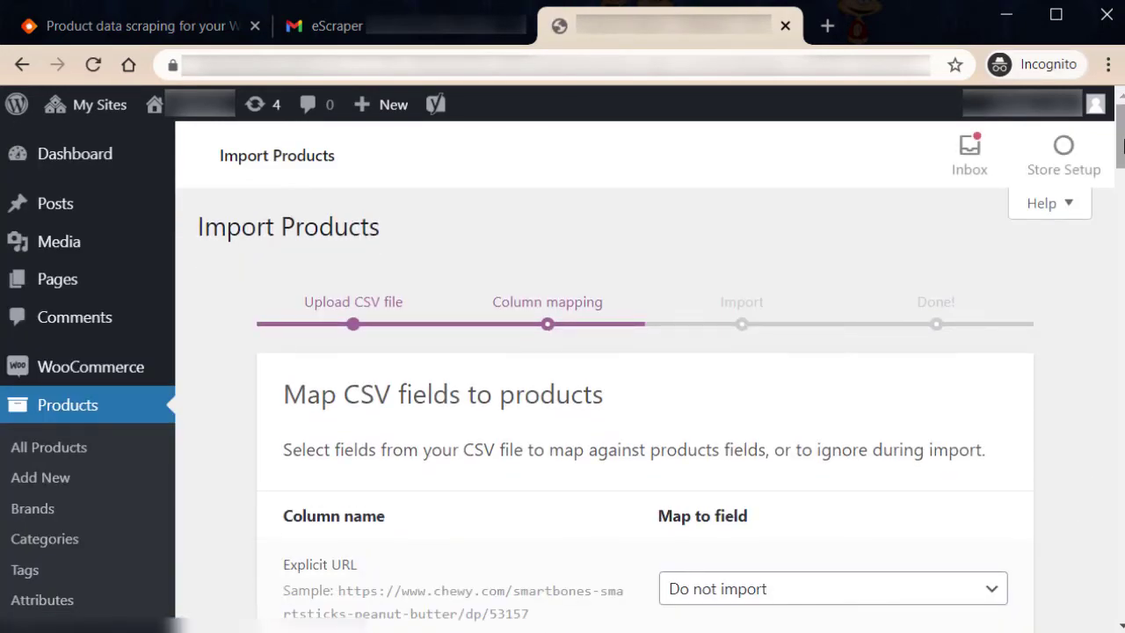
Step: Review the mapping of CSV columns to product fields and run the importer
scroll(562, 369, down, 10)
scroll(563, 369, down, 15)
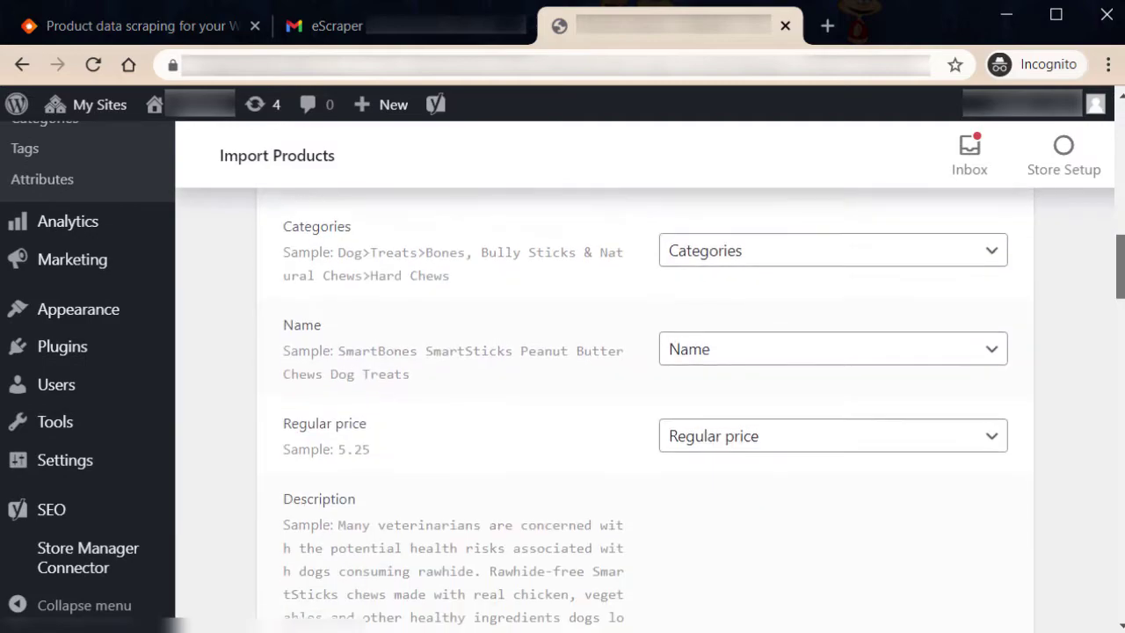
scroll(562, 369, down, 15)
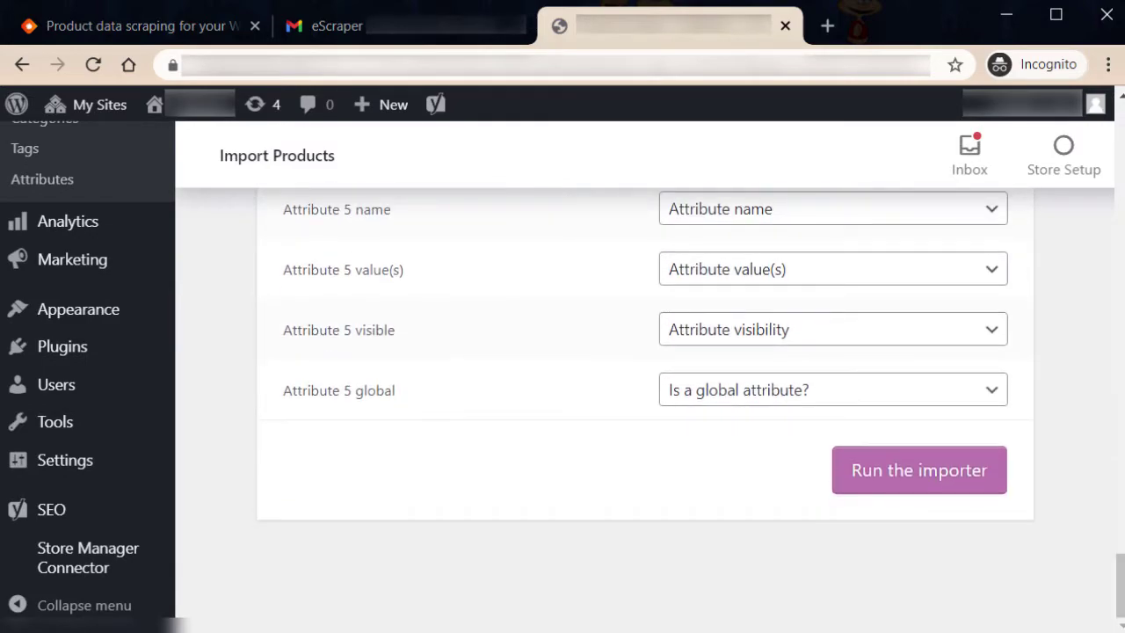
click(937, 477)
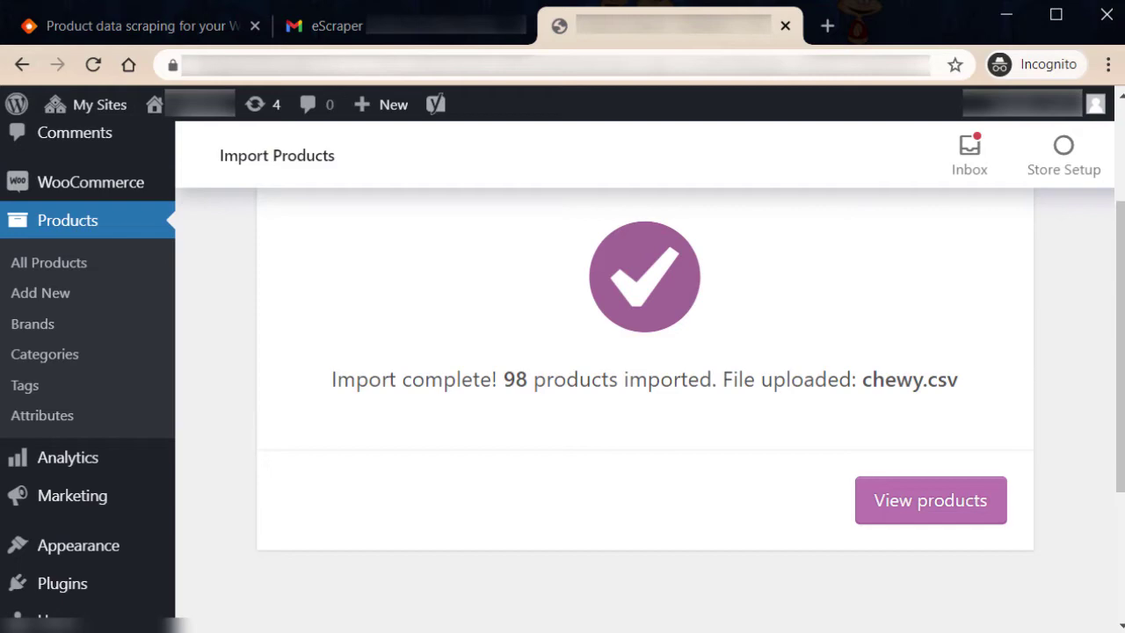
Step: View the imported products in the store's product list
click(938, 510)
scroll(863, 258, down, 1)
scroll(779, 332, down, 15)
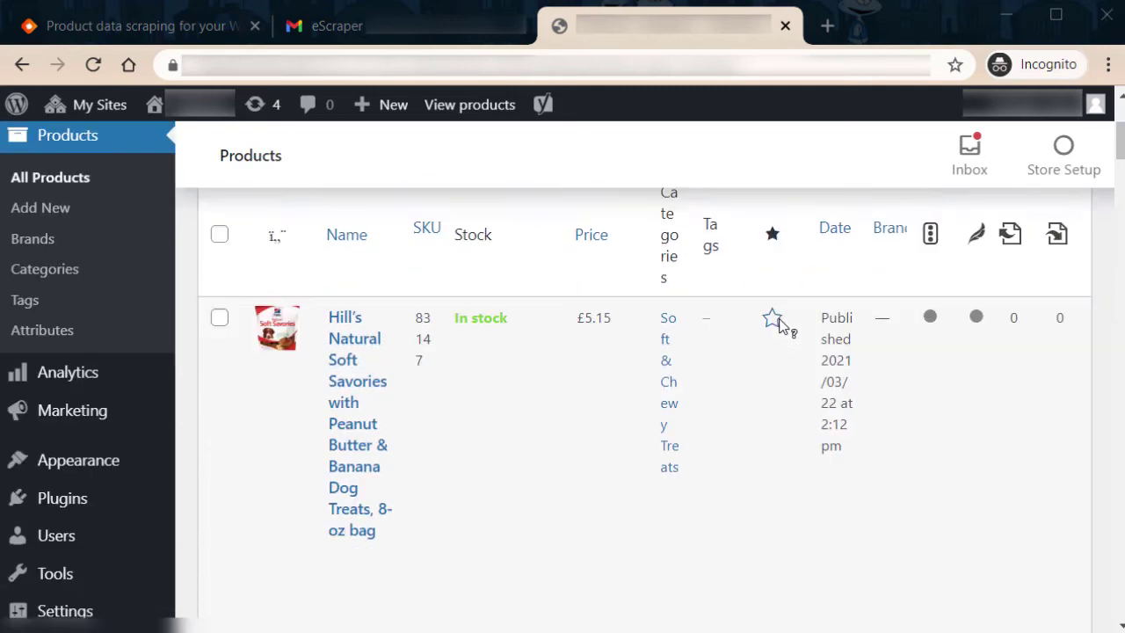
Step: Open the imported product "USA Bones & Chews Beef Knee Caps Dog Treats, 2 count" for editing and review its description, categories, image and price
scroll(779, 332, down, 10)
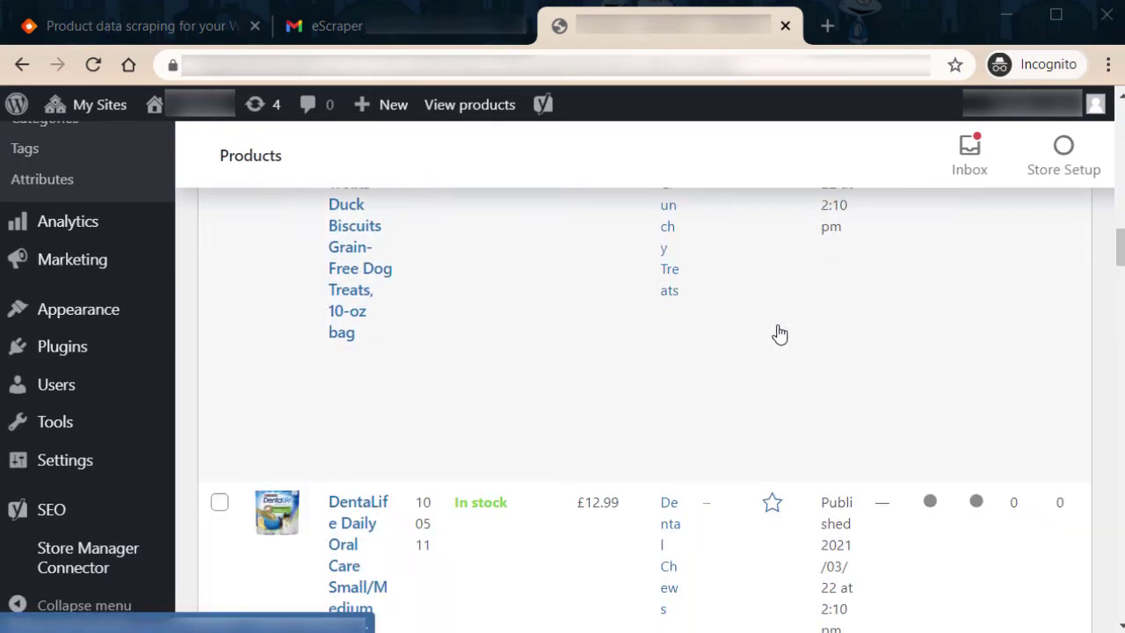
scroll(753, 334, up, 2)
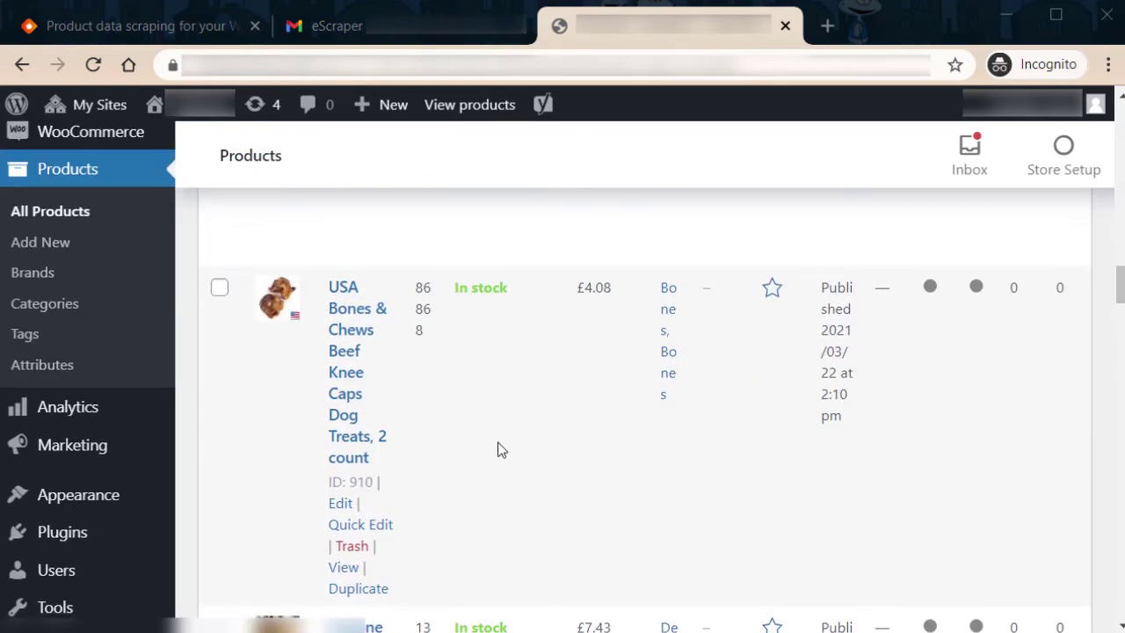
click(341, 503)
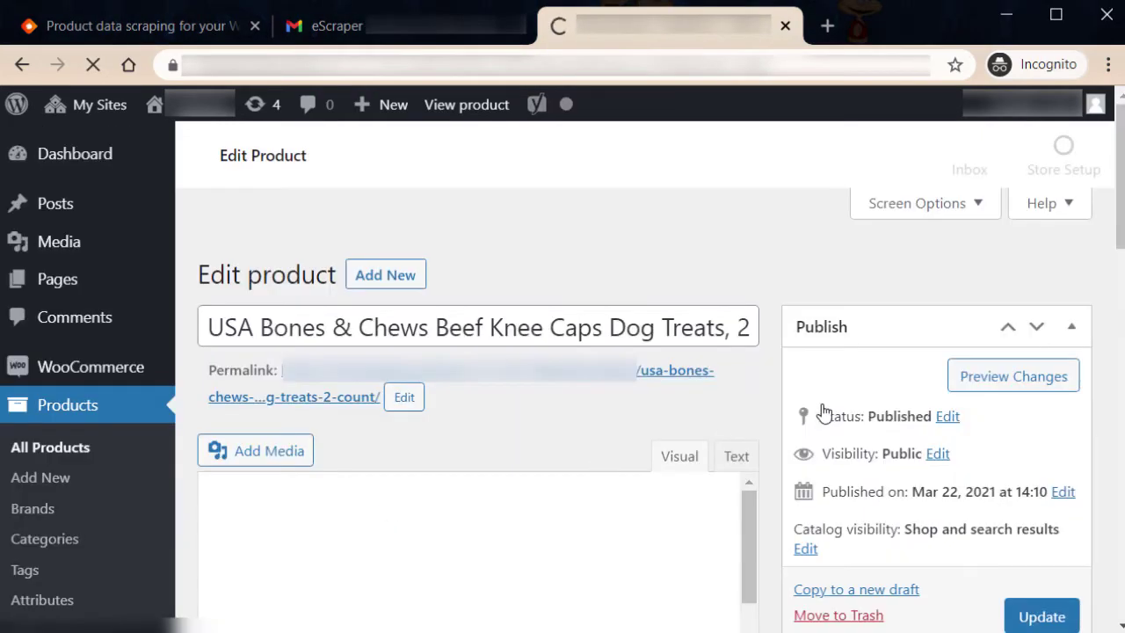
scroll(791, 281, down, 6)
scroll(793, 287, down, 20)
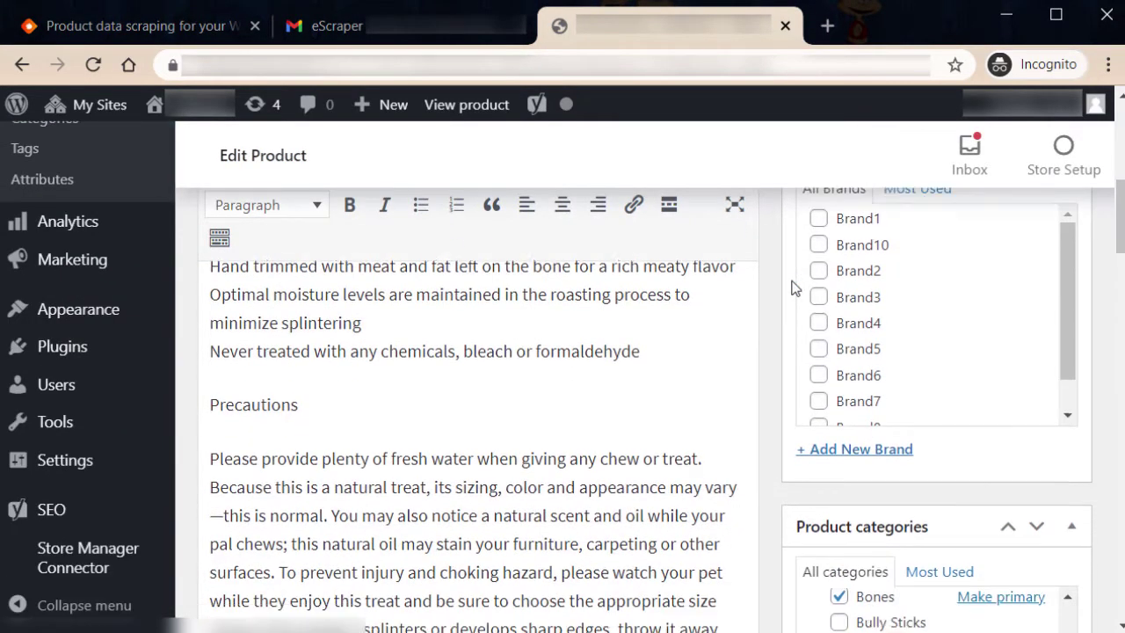
scroll(793, 288, down, 2)
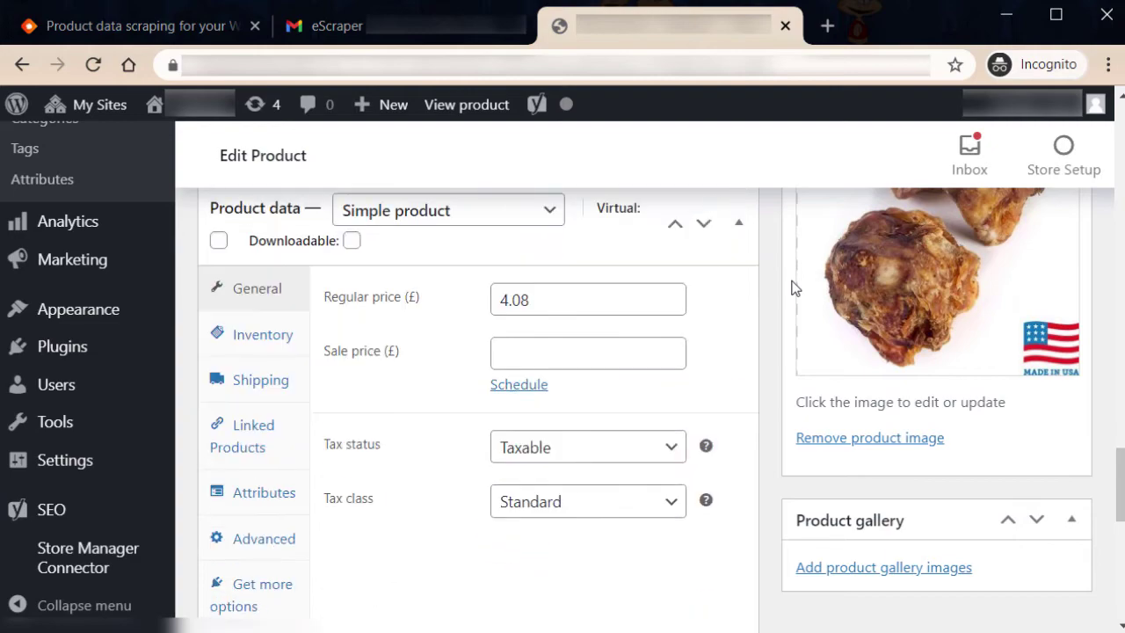
Step: Check the product's inventory data and expand its Breed Size and Food Form attributes to view their values
click(258, 344)
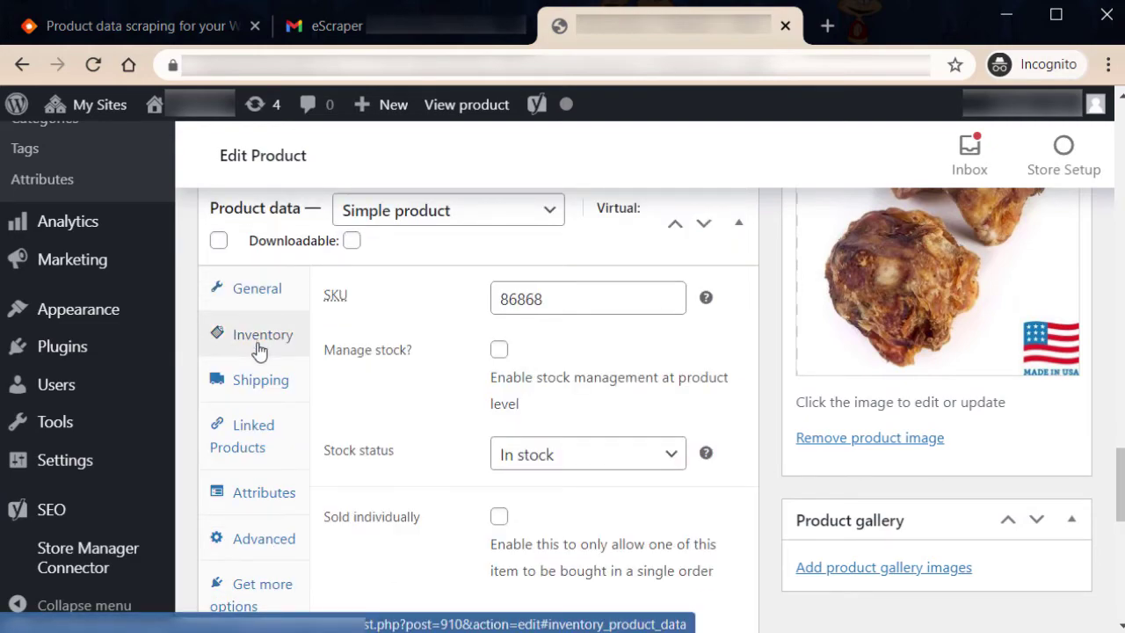
scroll(258, 349, down, 2)
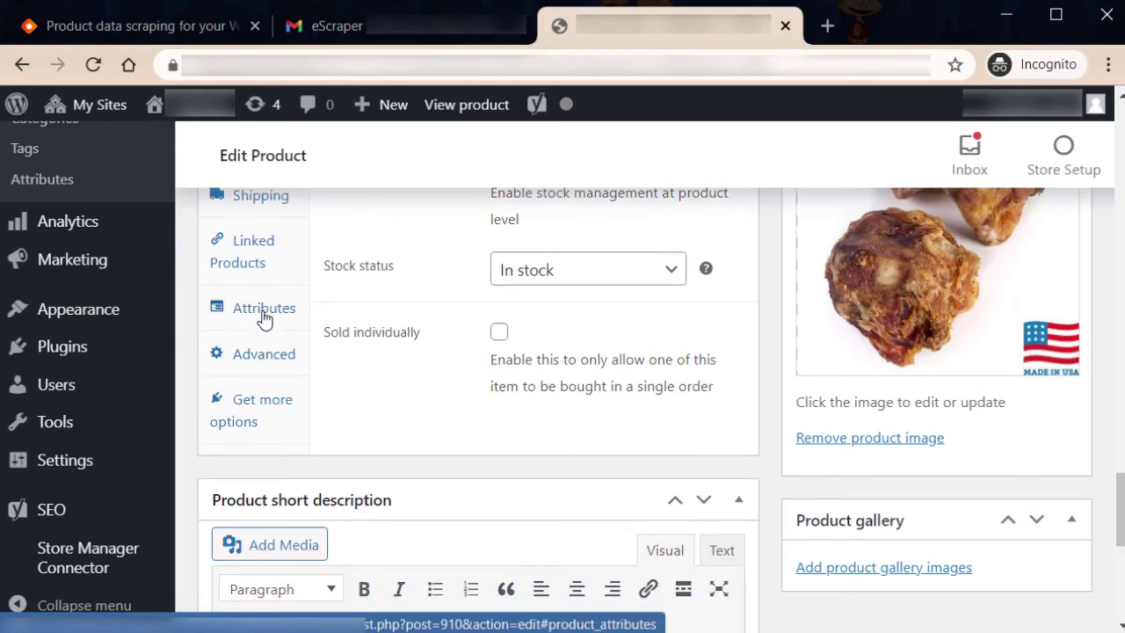
click(260, 329)
scroll(263, 321, up, 2)
click(675, 349)
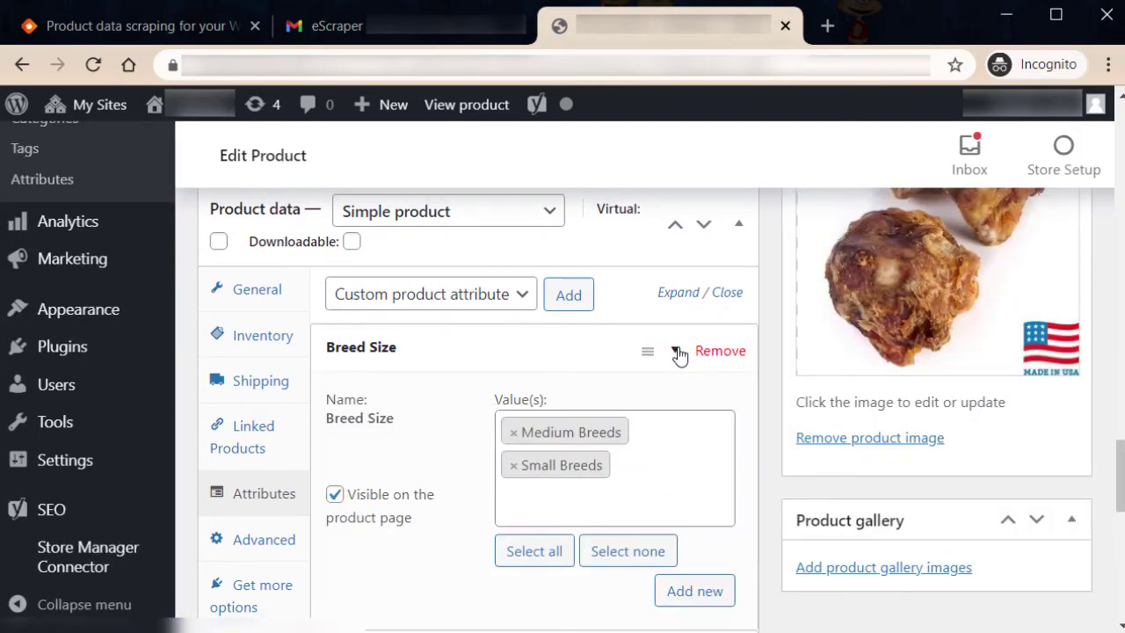
scroll(442, 400, down, 2)
scroll(442, 399, down, 2)
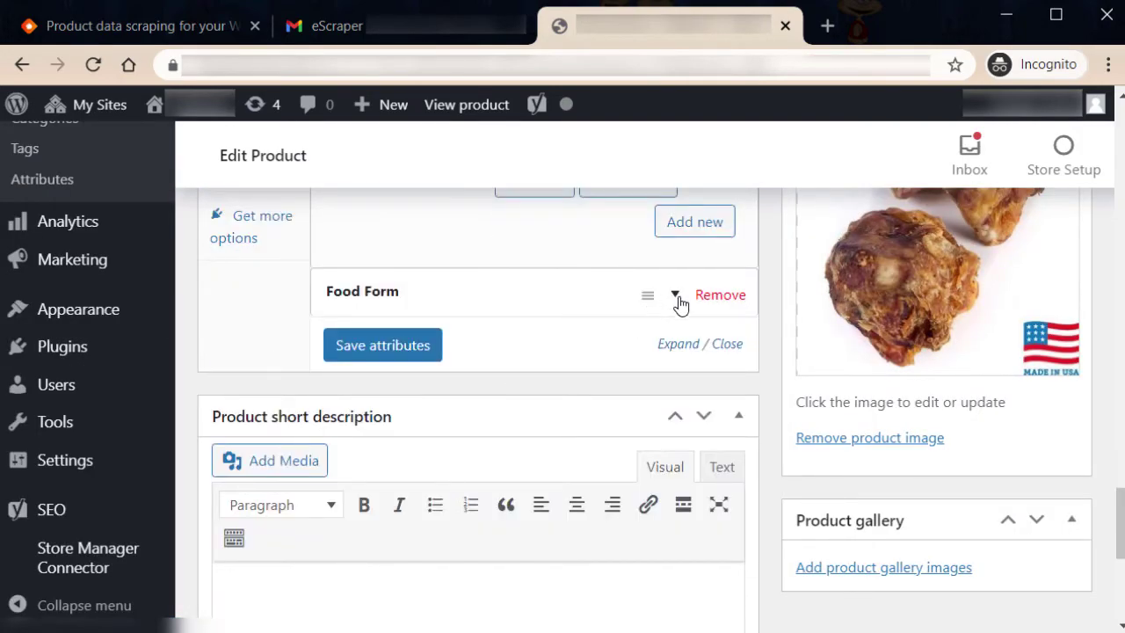
click(674, 299)
Step: Open the product's storefront page from its permalink and review its image, price, description and related products
scroll(439, 349, up, 15)
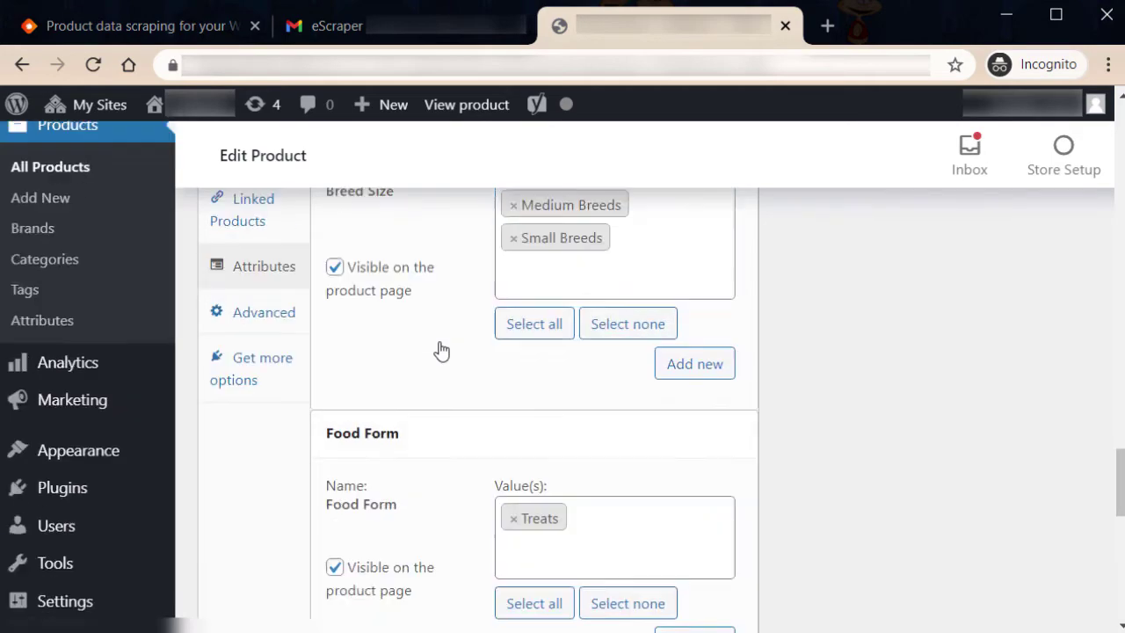
scroll(251, 367, up, 2)
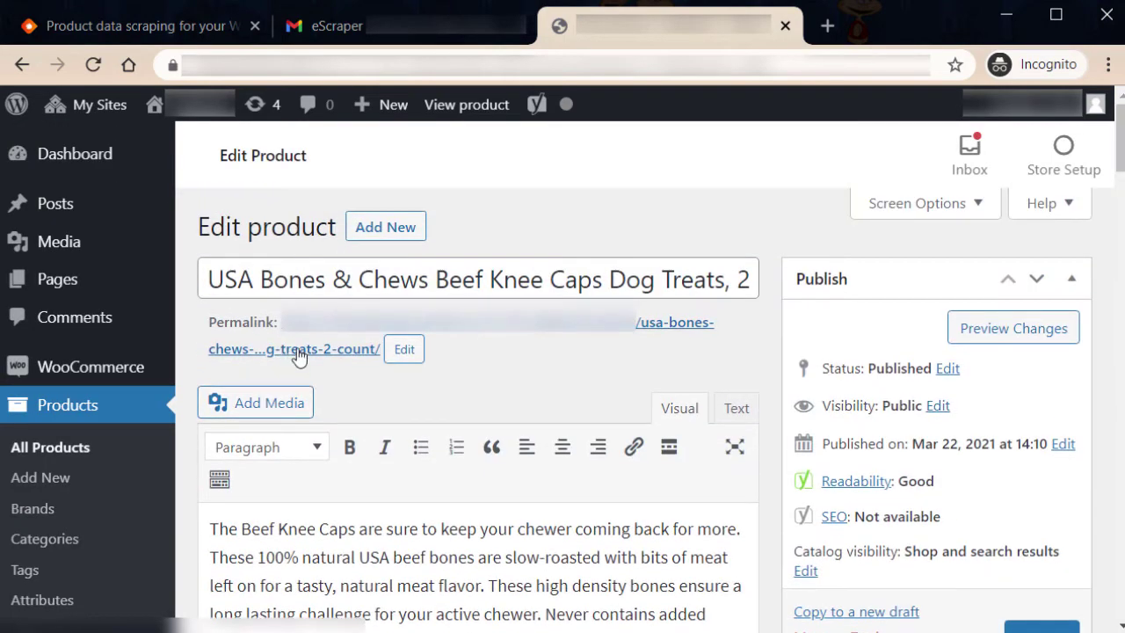
click(349, 334)
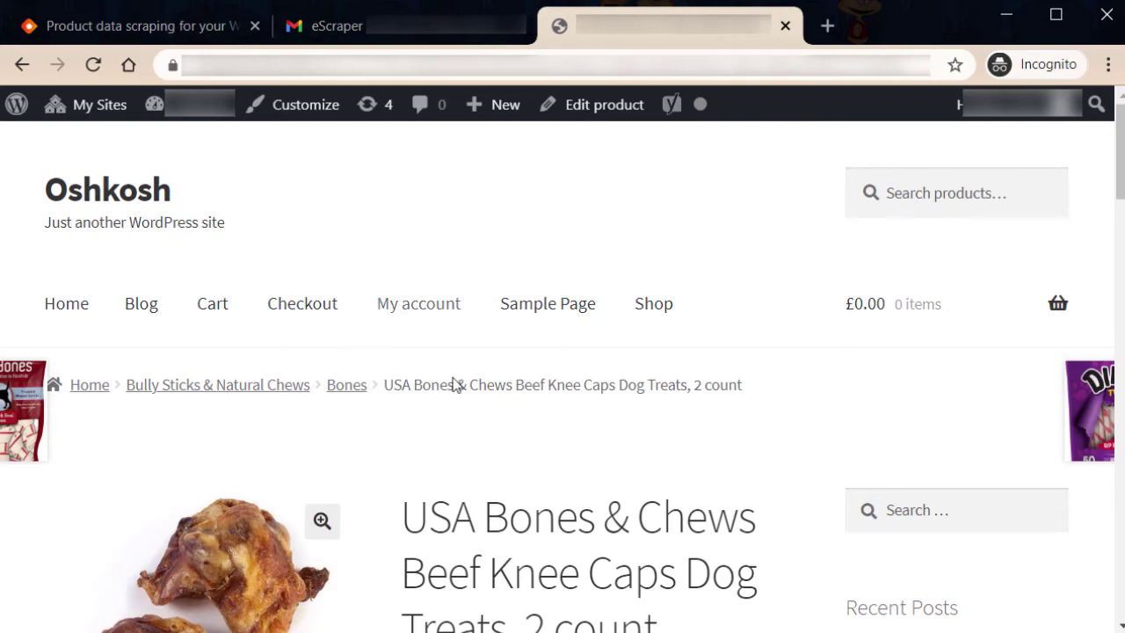
scroll(580, 448, down, 1)
scroll(580, 448, down, 4)
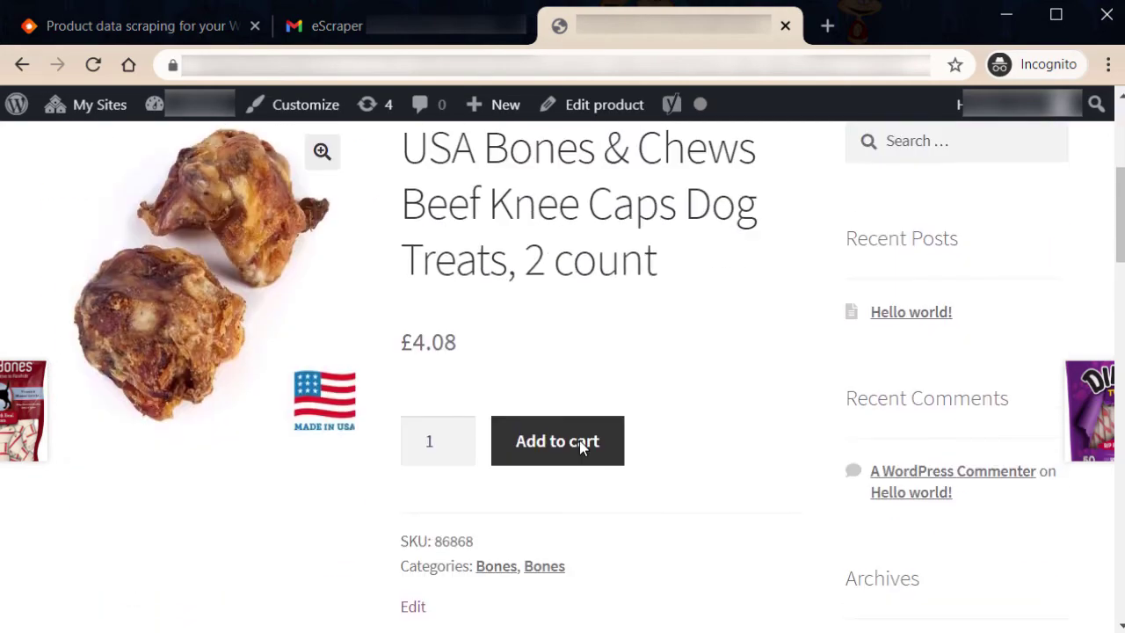
scroll(664, 471, down, 6)
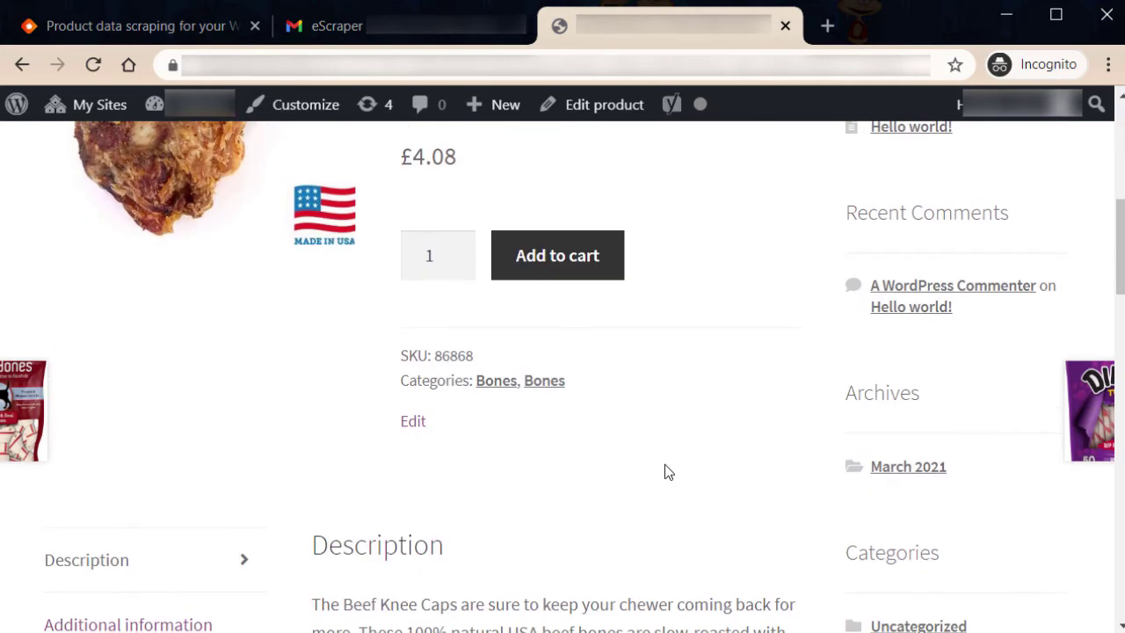
scroll(524, 465, up, 2)
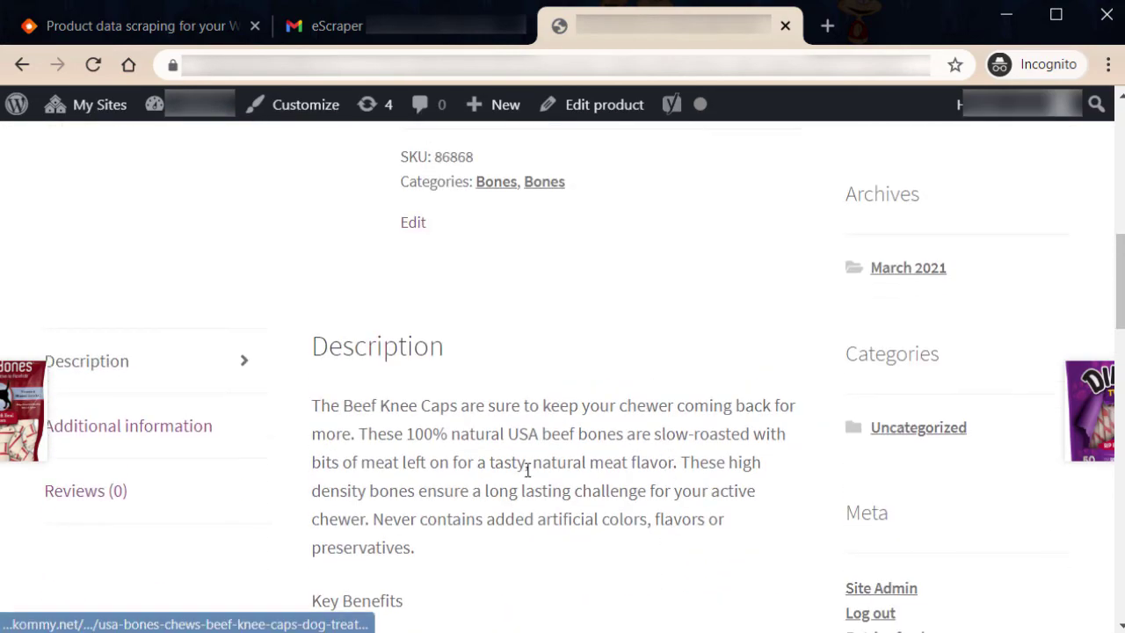
scroll(527, 477, down, 10)
scroll(527, 477, down, 5)
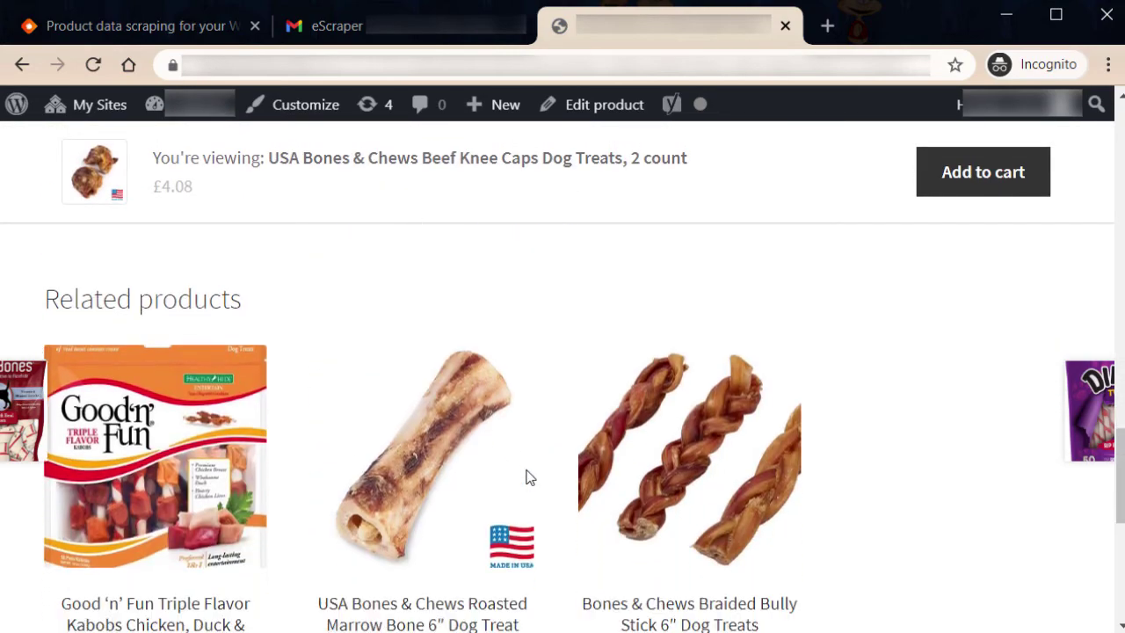
scroll(527, 479, up, 10)
scroll(524, 479, up, 10)
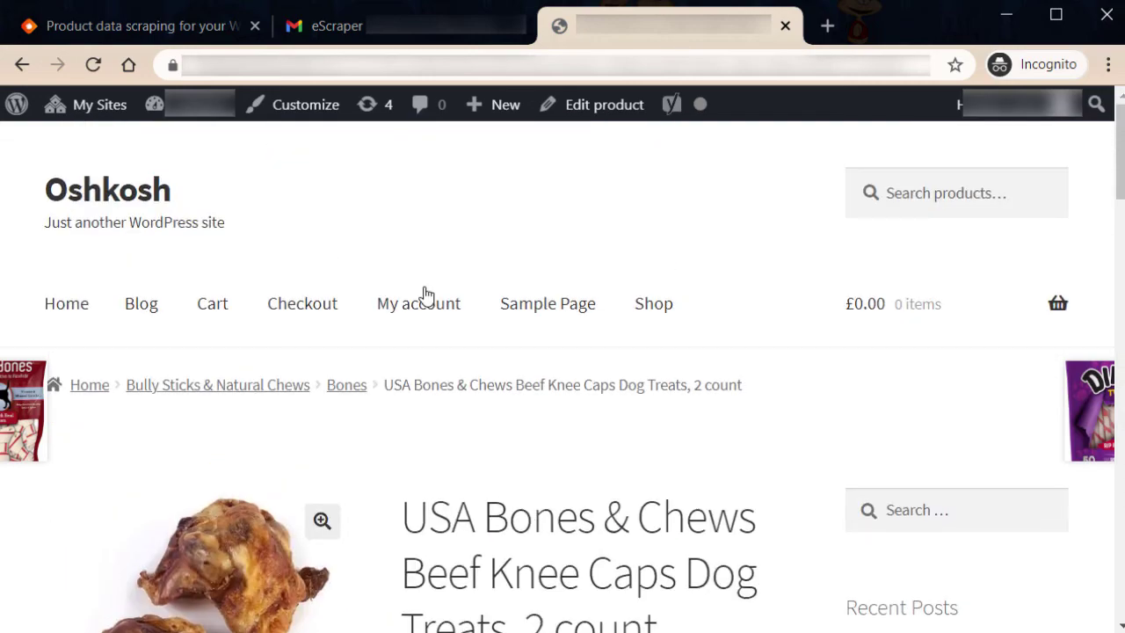
Step: Switch to the eScraper website and view its pricing plans
click(211, 33)
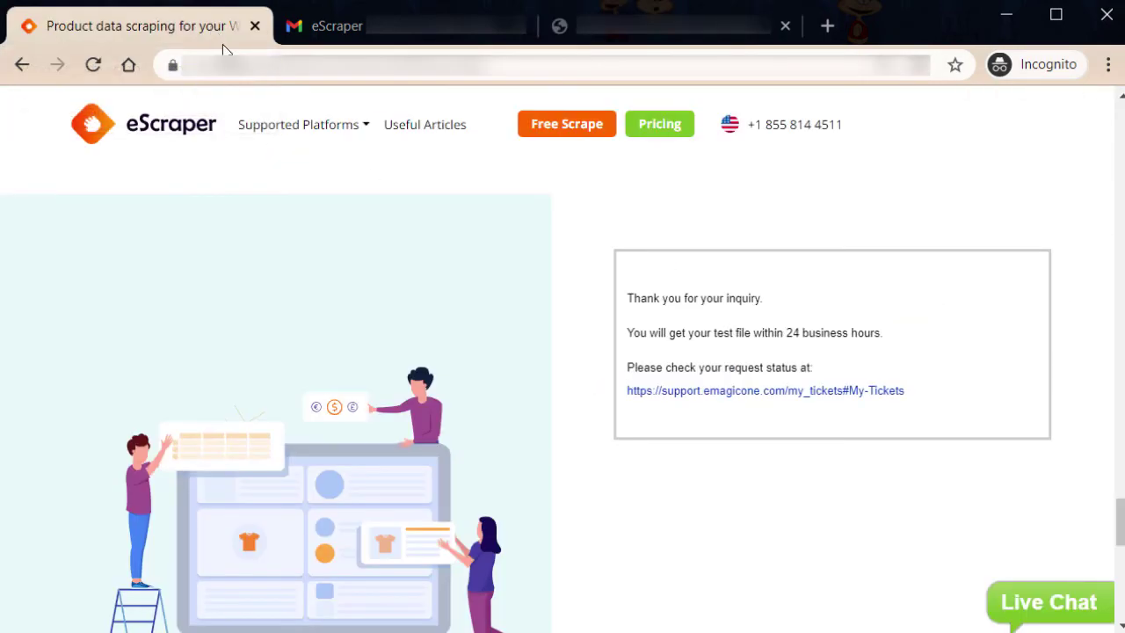
click(654, 141)
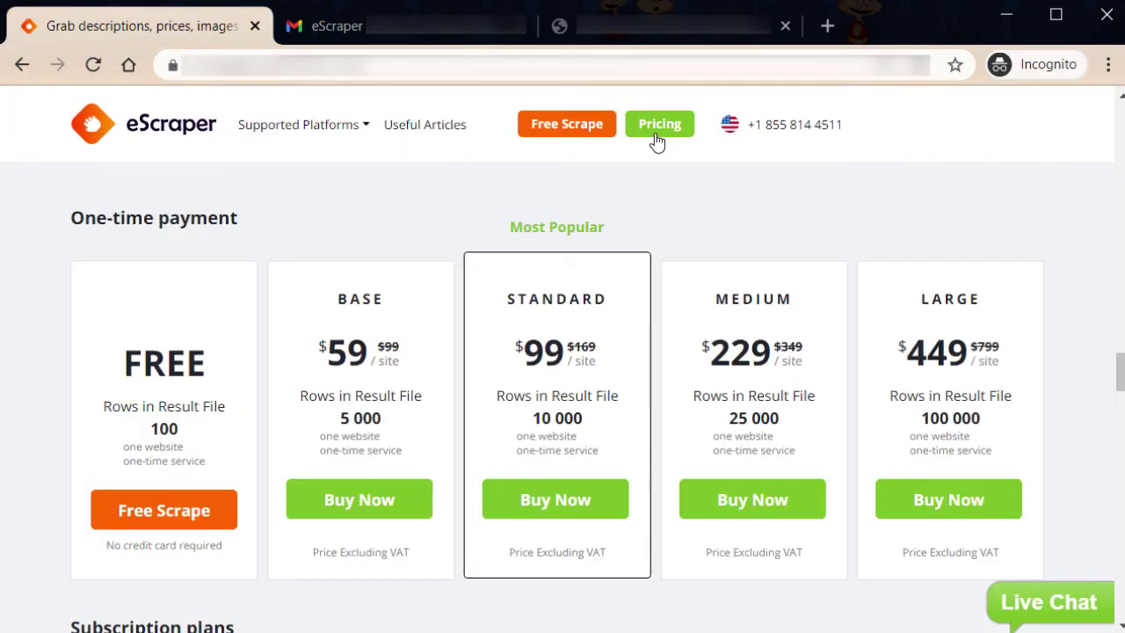